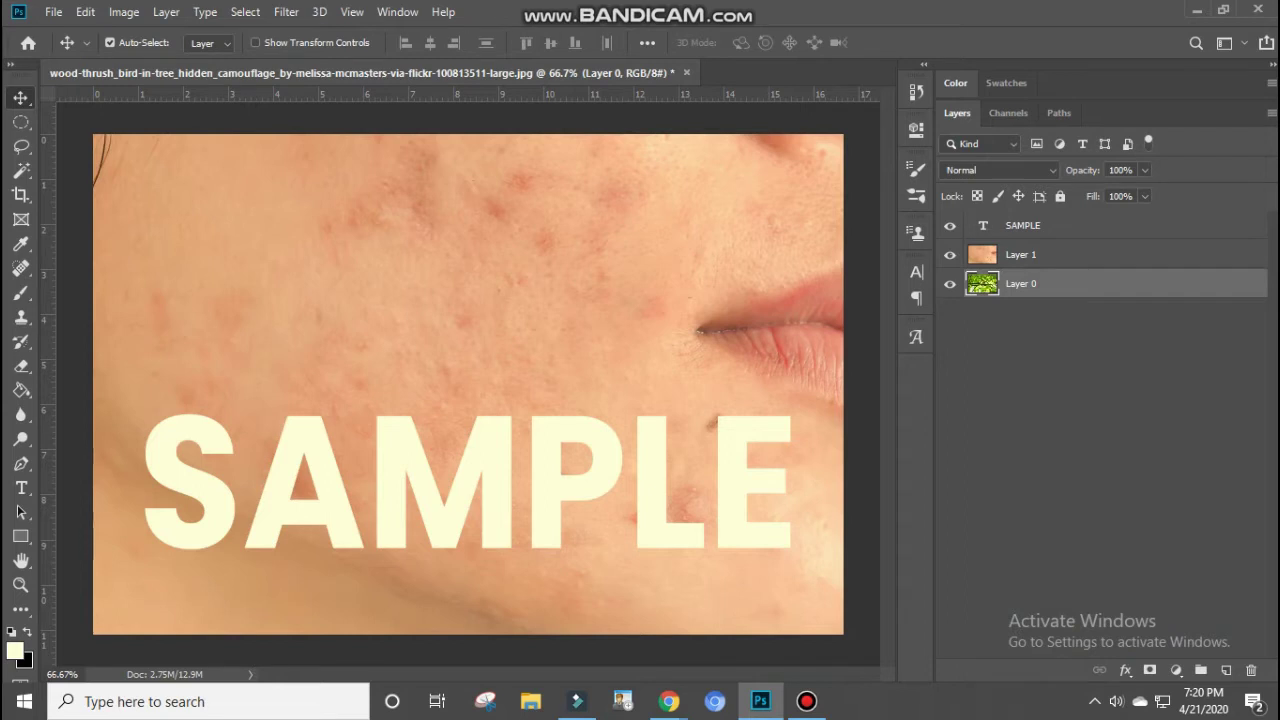
key(alt+period)
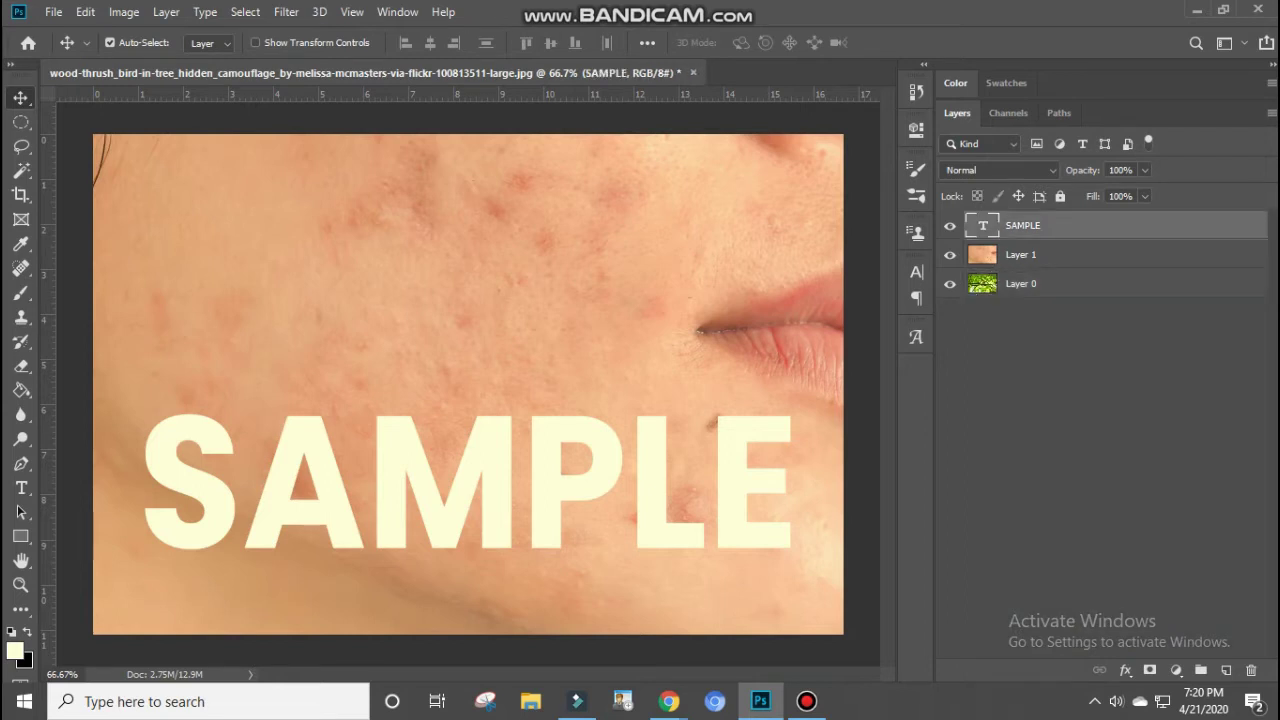
click(21, 488)
mouse_move(241, 470)
mouse_down()
mouse_move(805, 435)
mouse_move(138, 470)
mouse_up()
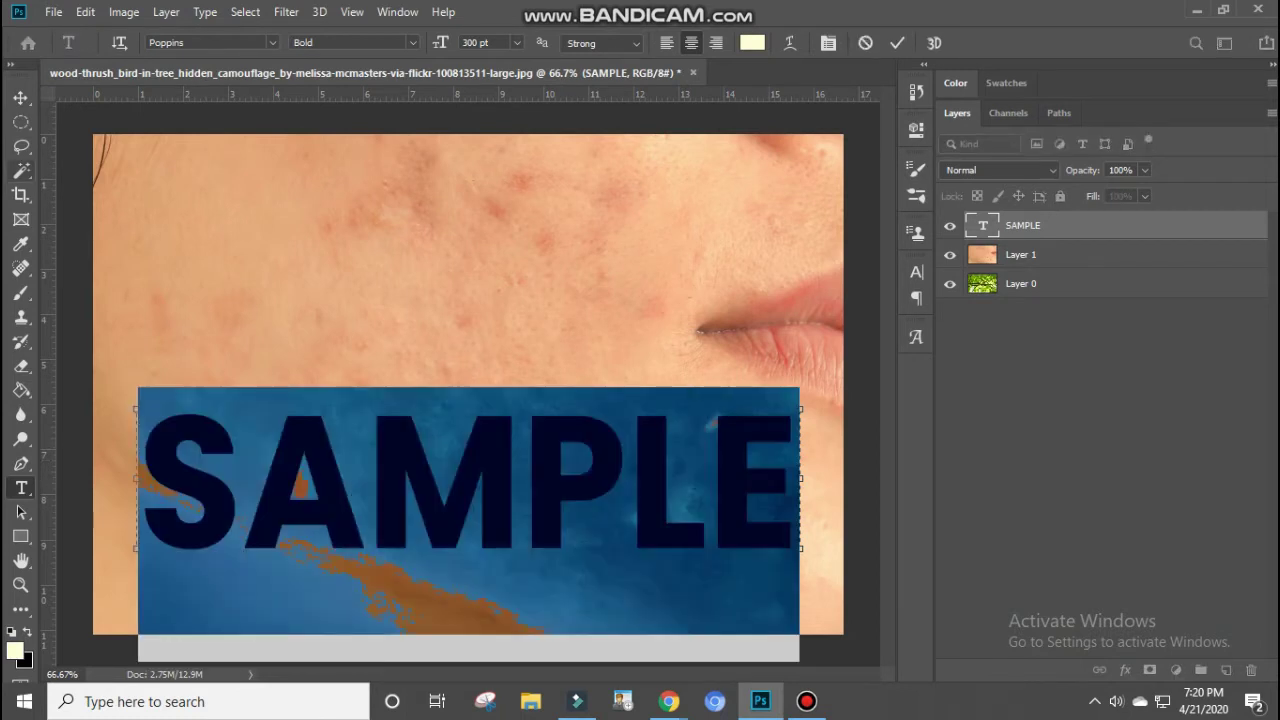
click(21, 97)
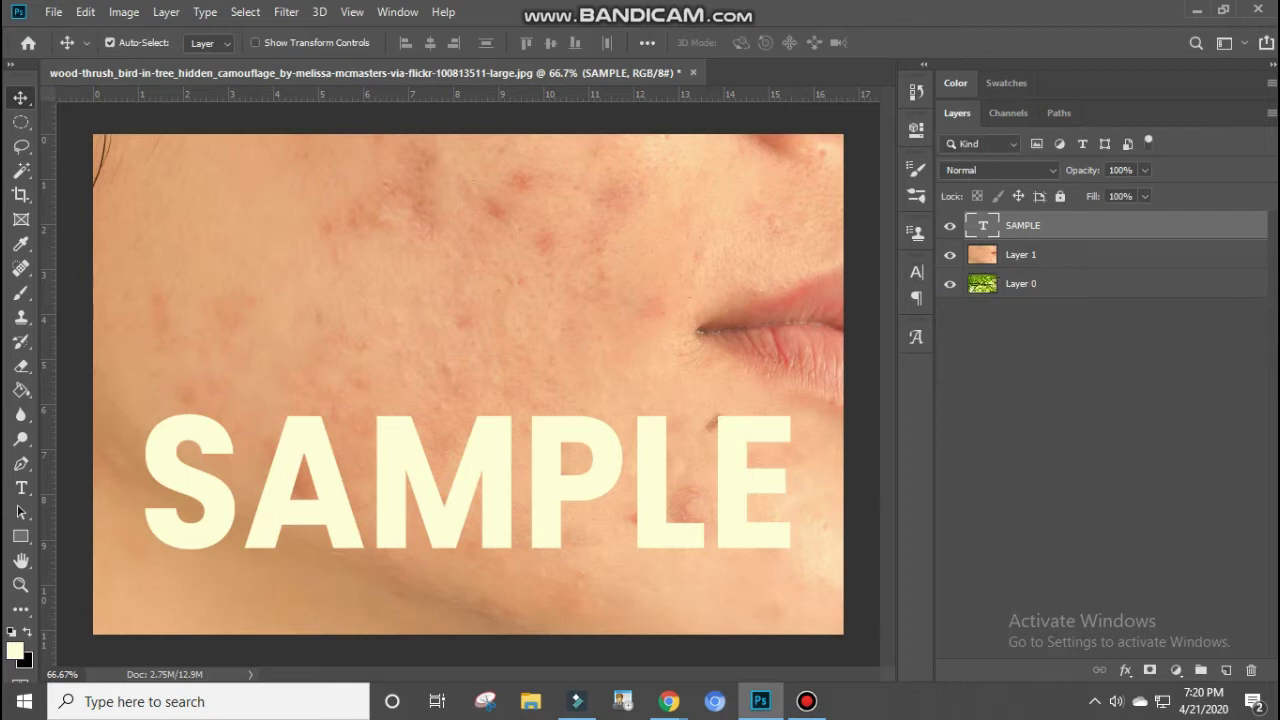
- Open Blending Options for the SAMPLE layer and toggle Bevel & Emboss on, then off again
right_click(1031, 225)
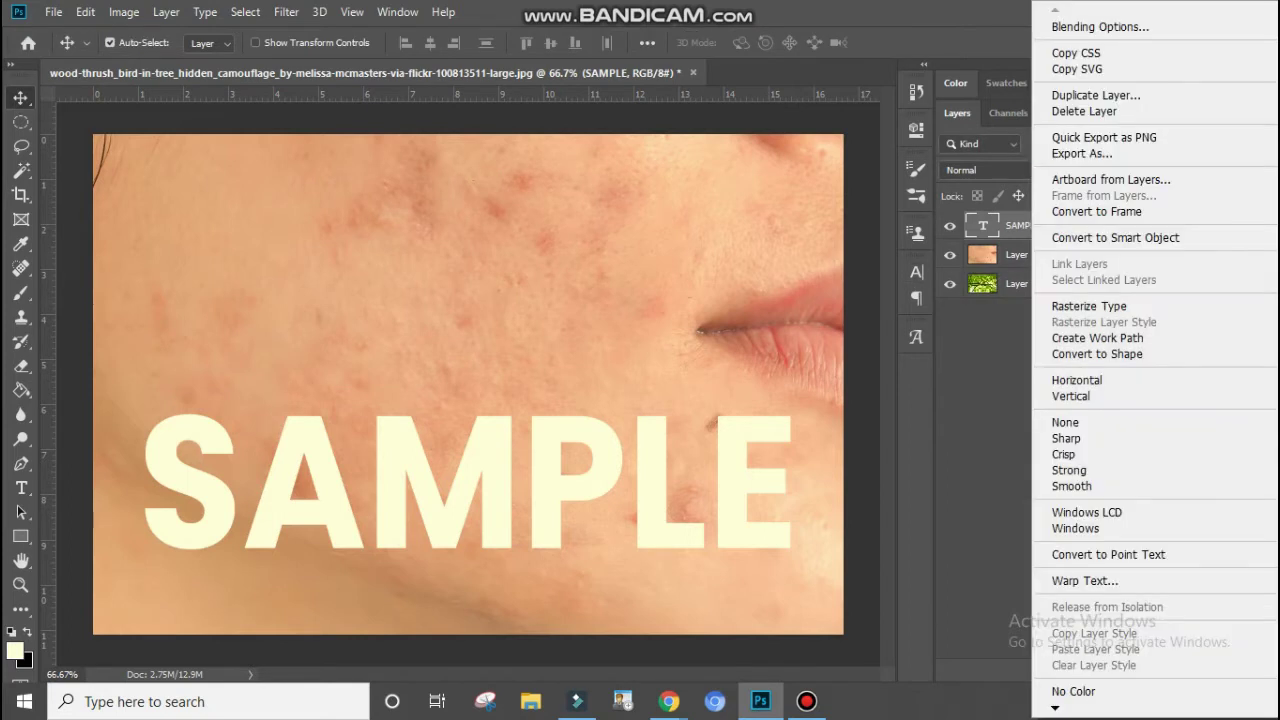
click(1100, 27)
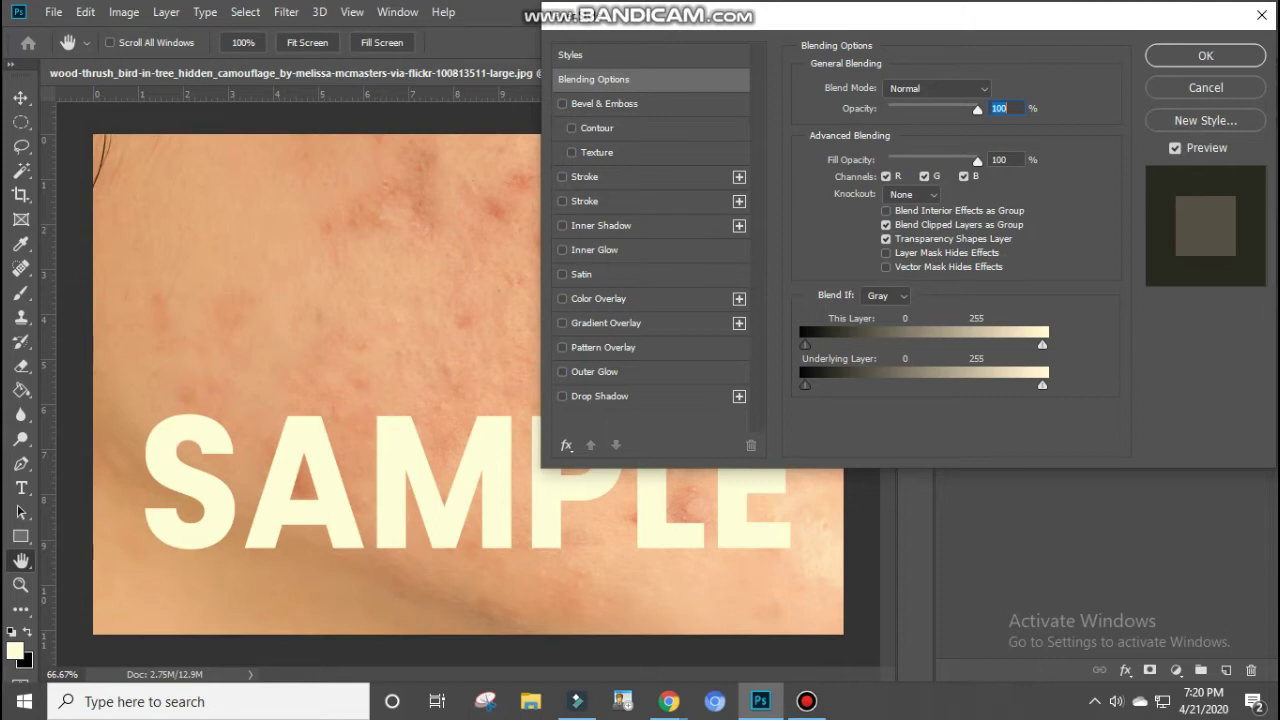
click(562, 104)
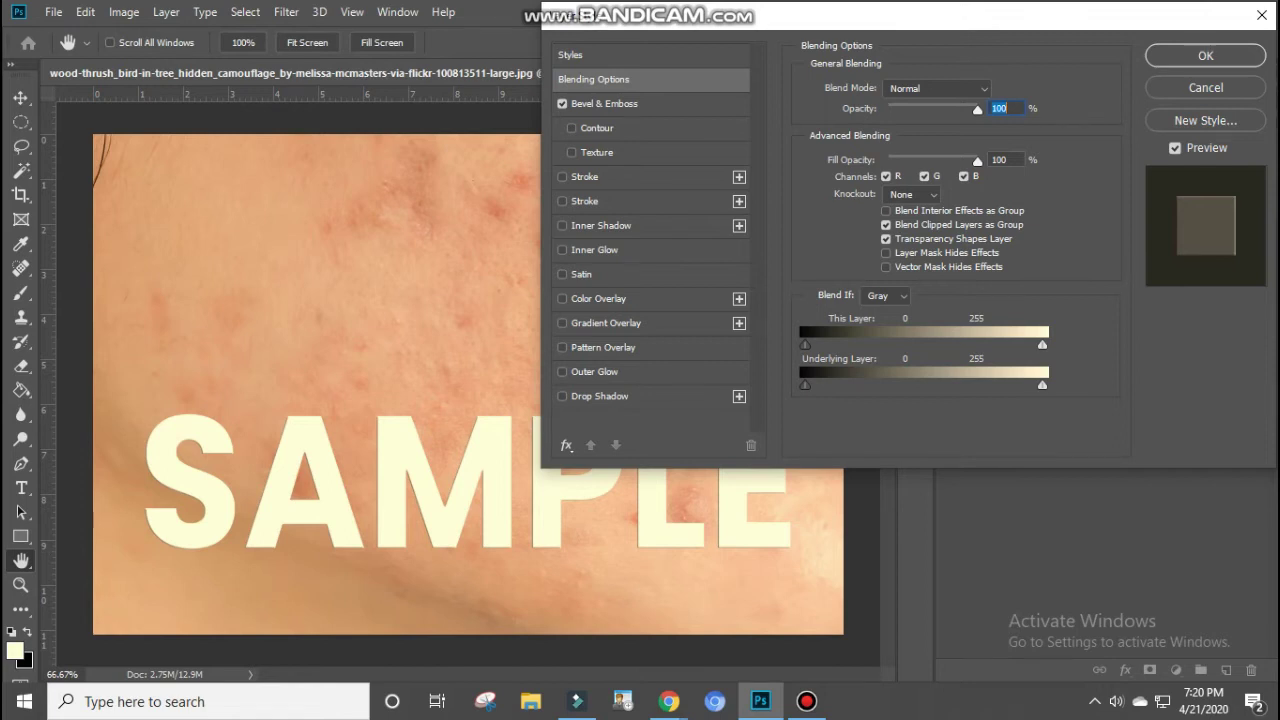
click(562, 104)
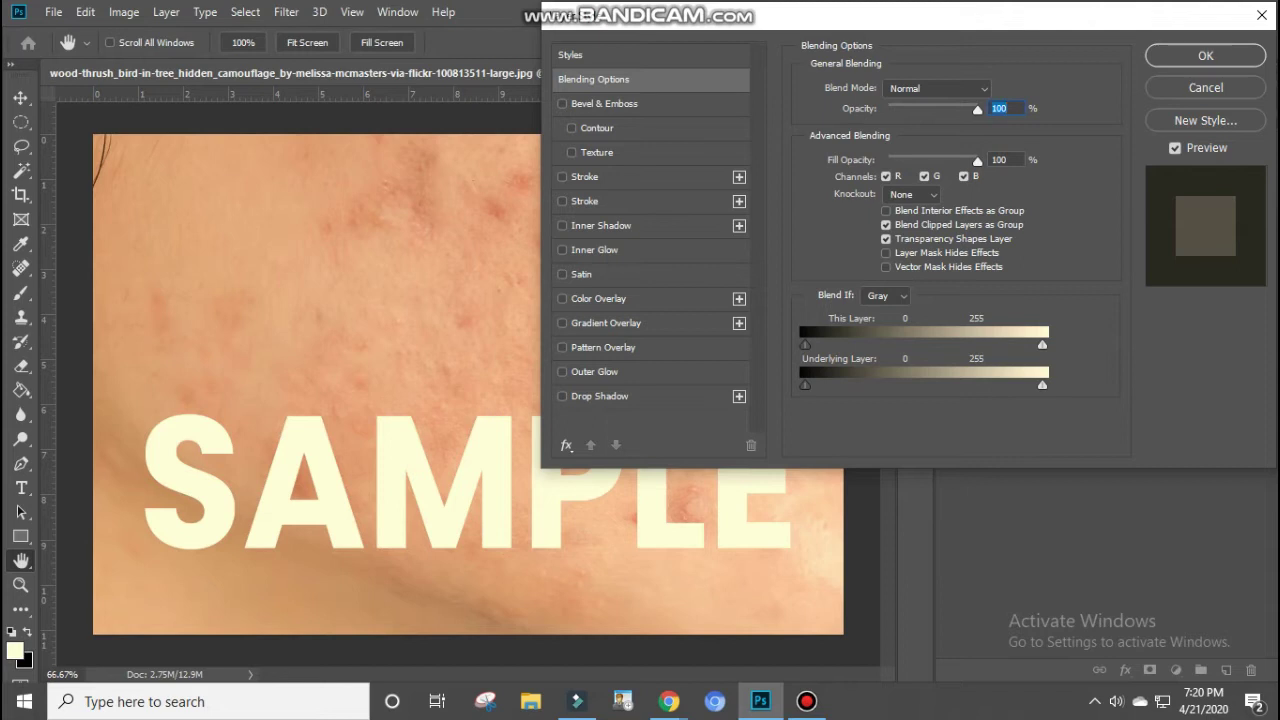
- Add a black Stroke to SAMPLE with a 10 px size
click(562, 201)
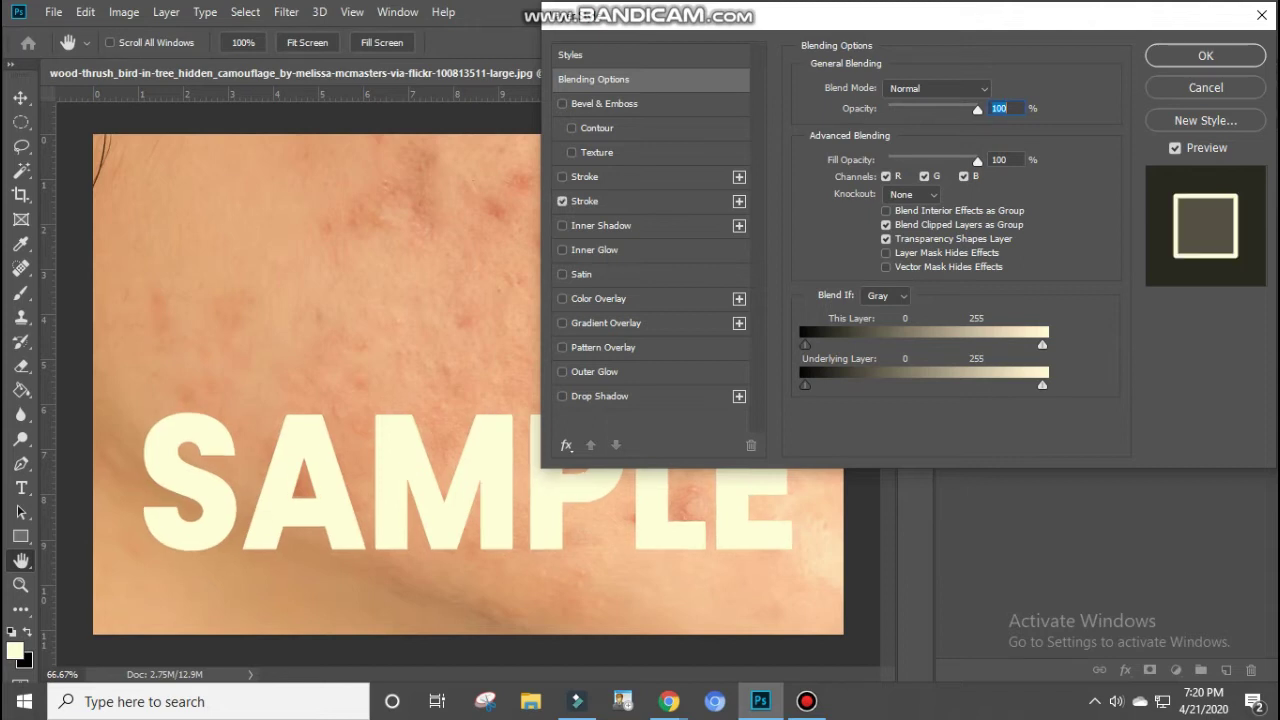
click(585, 201)
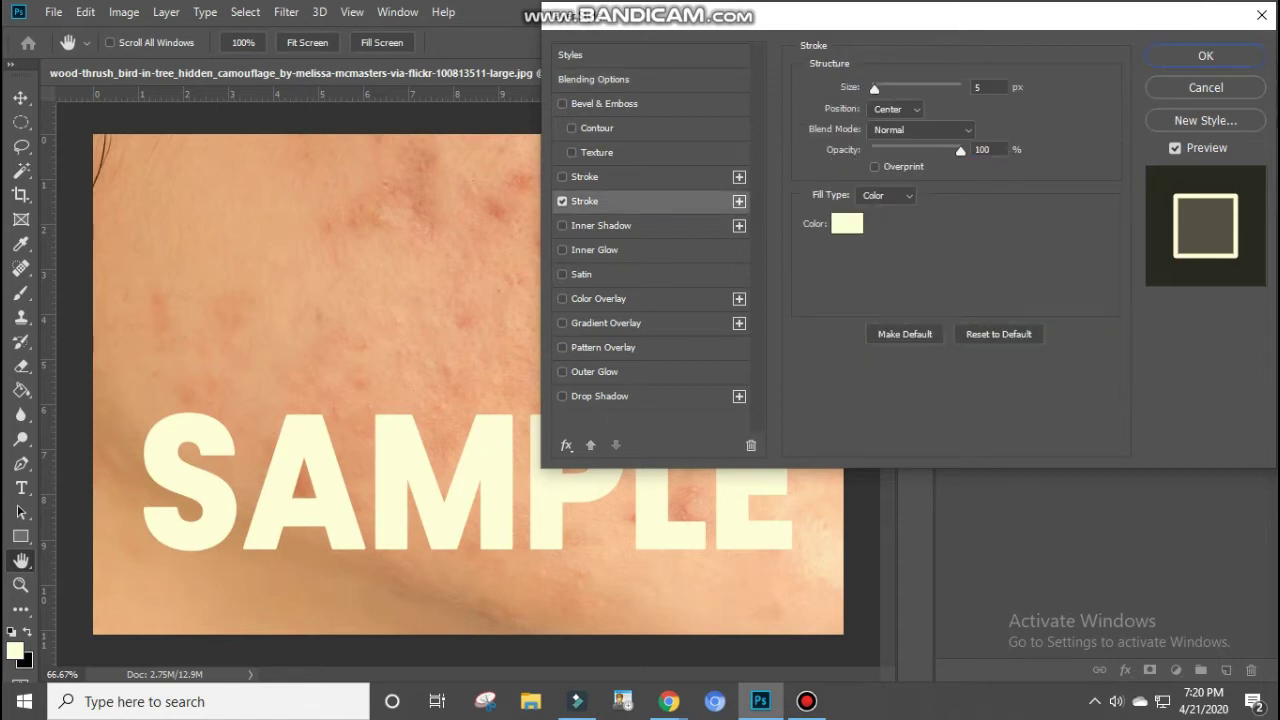
text(10)
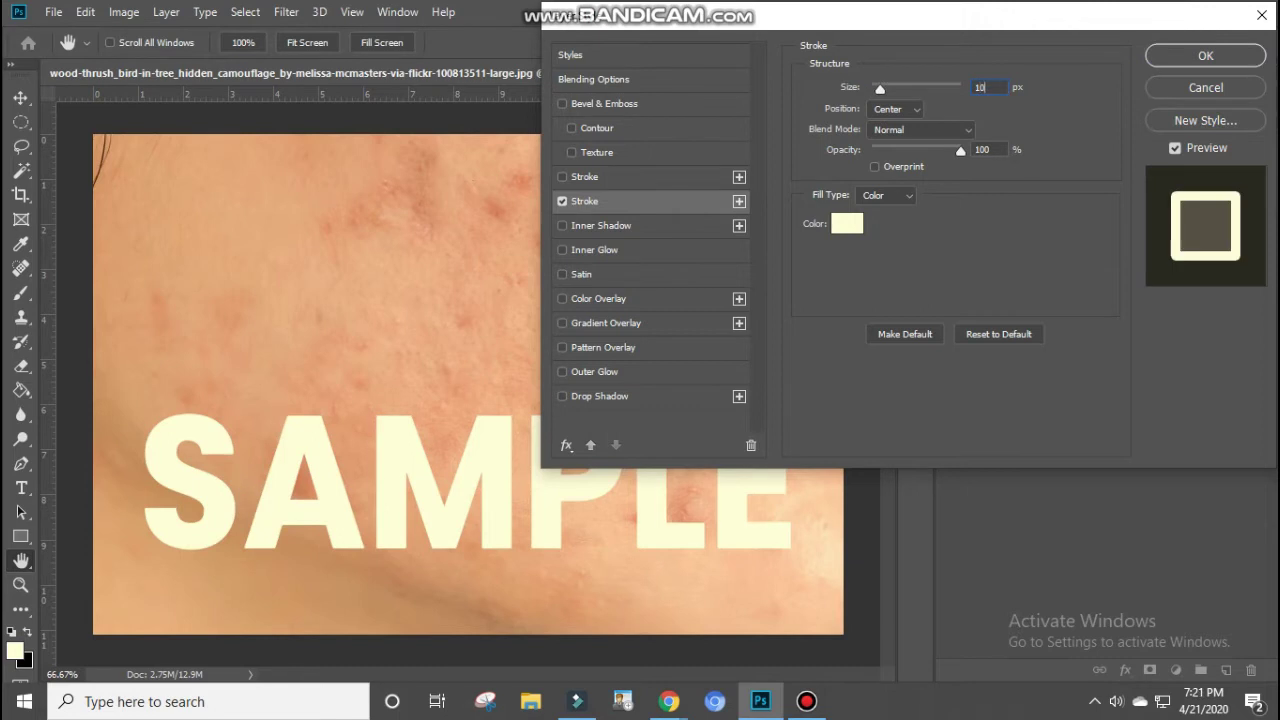
click(847, 223)
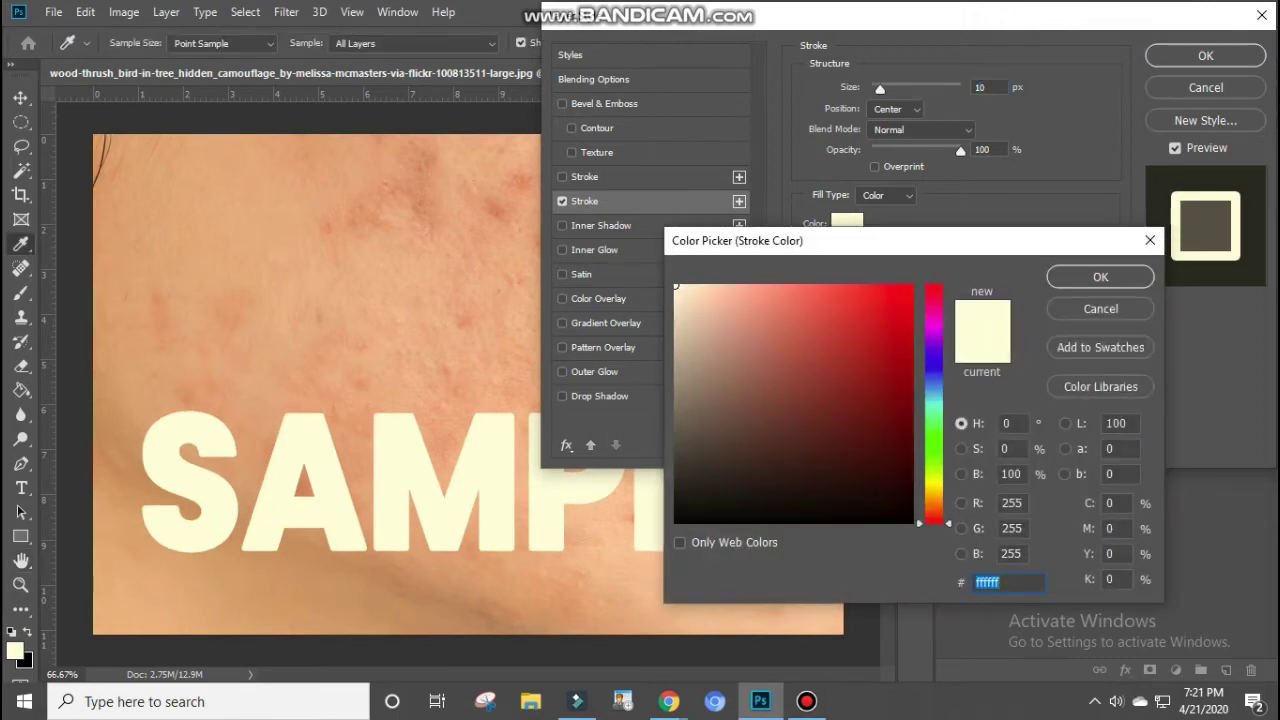
click(676, 520)
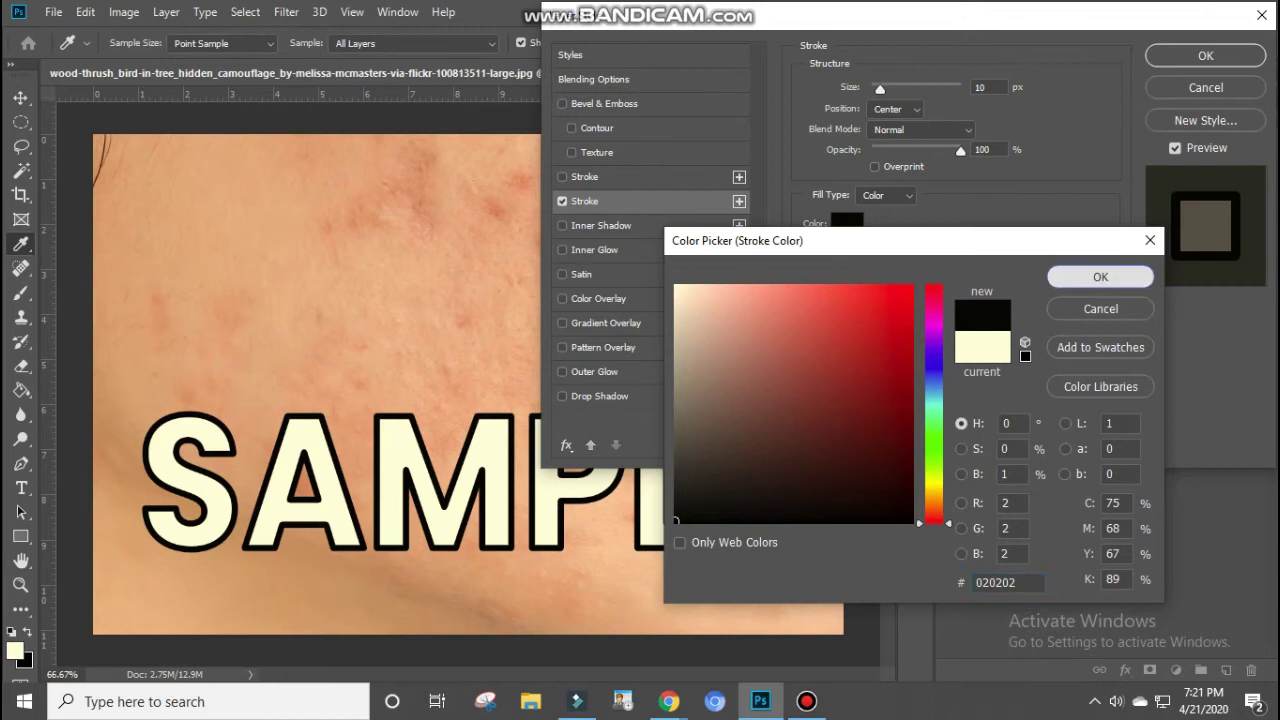
key(Return)
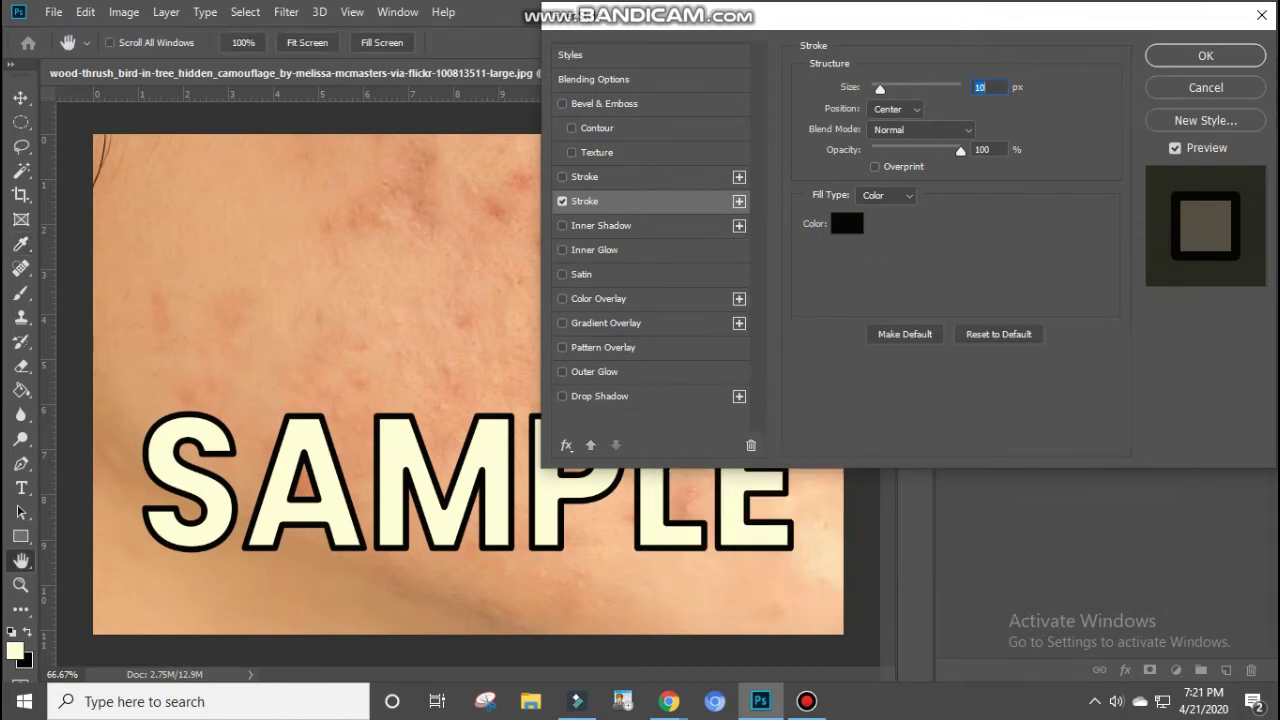
- Try stroke sizes 50 and 1 px, then replace Stroke with Inner Shadow
text(50)
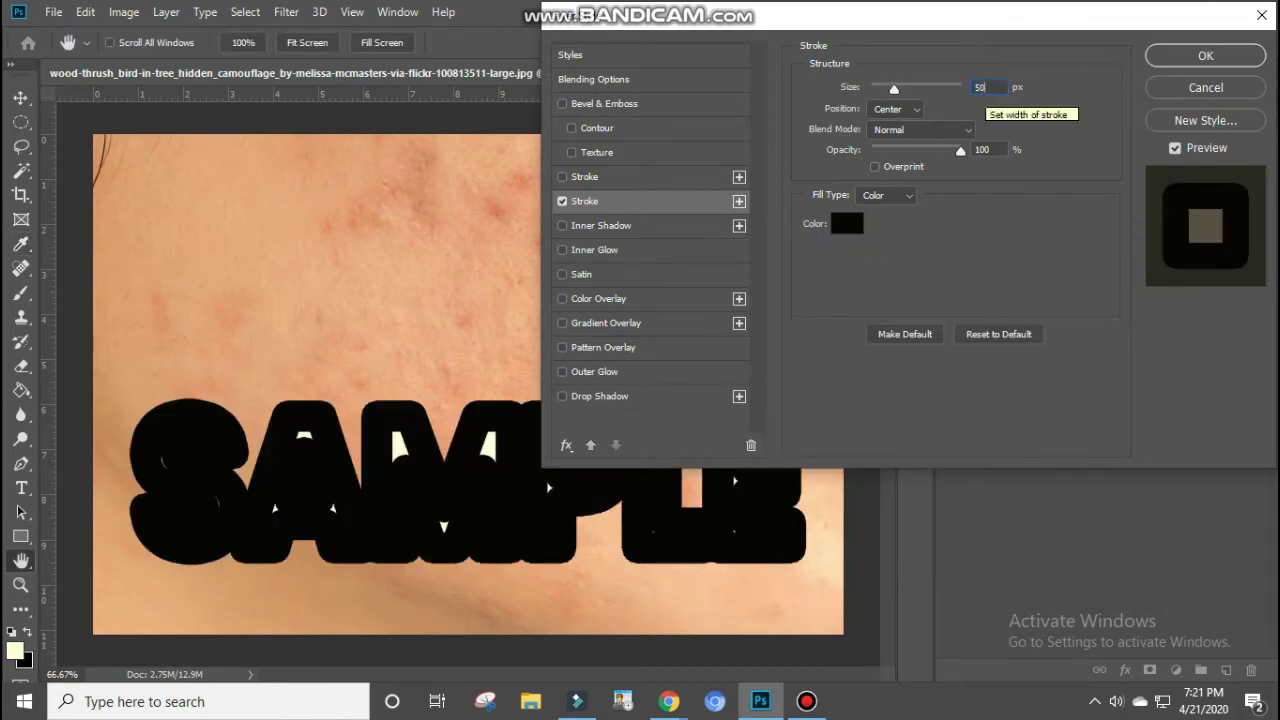
key(BackSpace)
key(BackSpace)
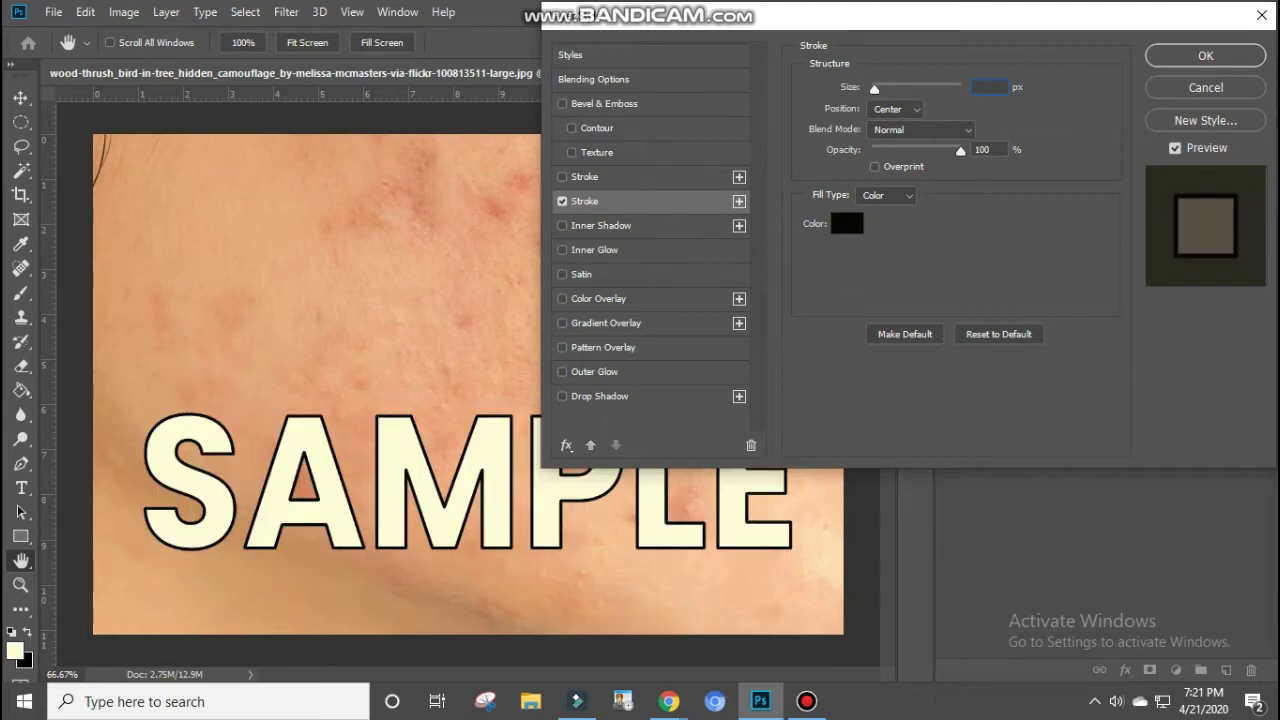
text(1)
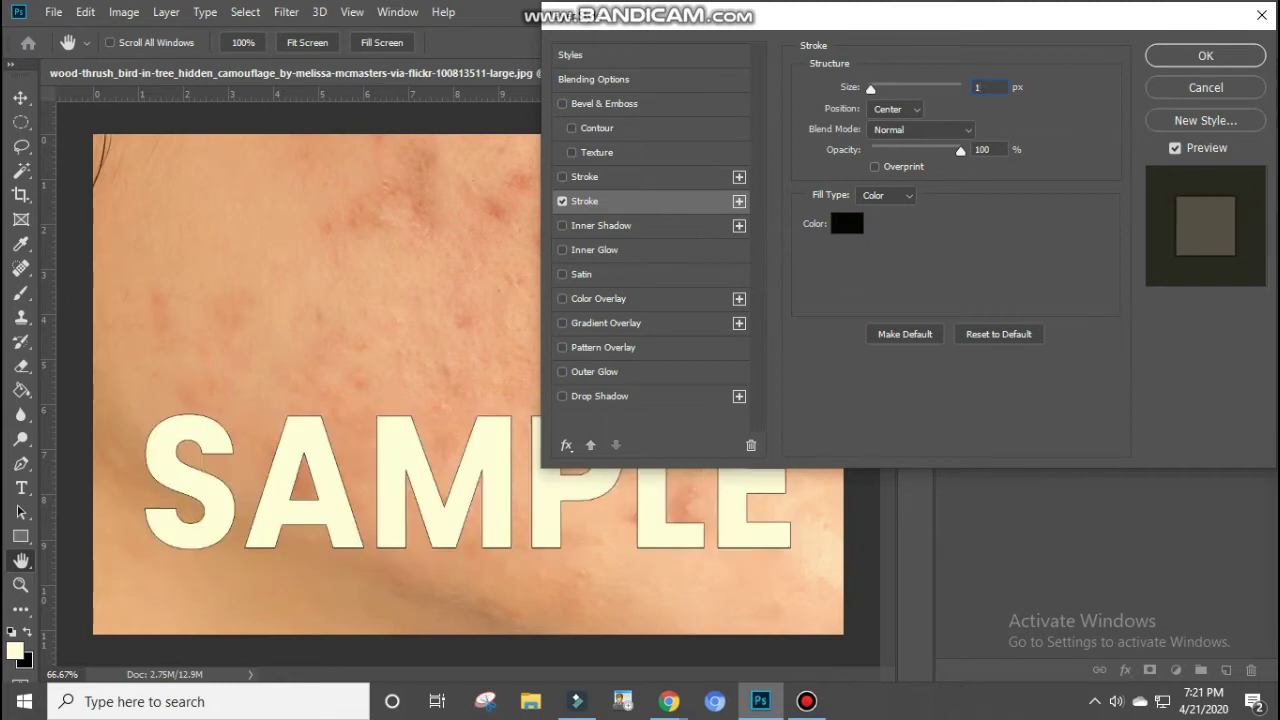
click(562, 201)
click(562, 225)
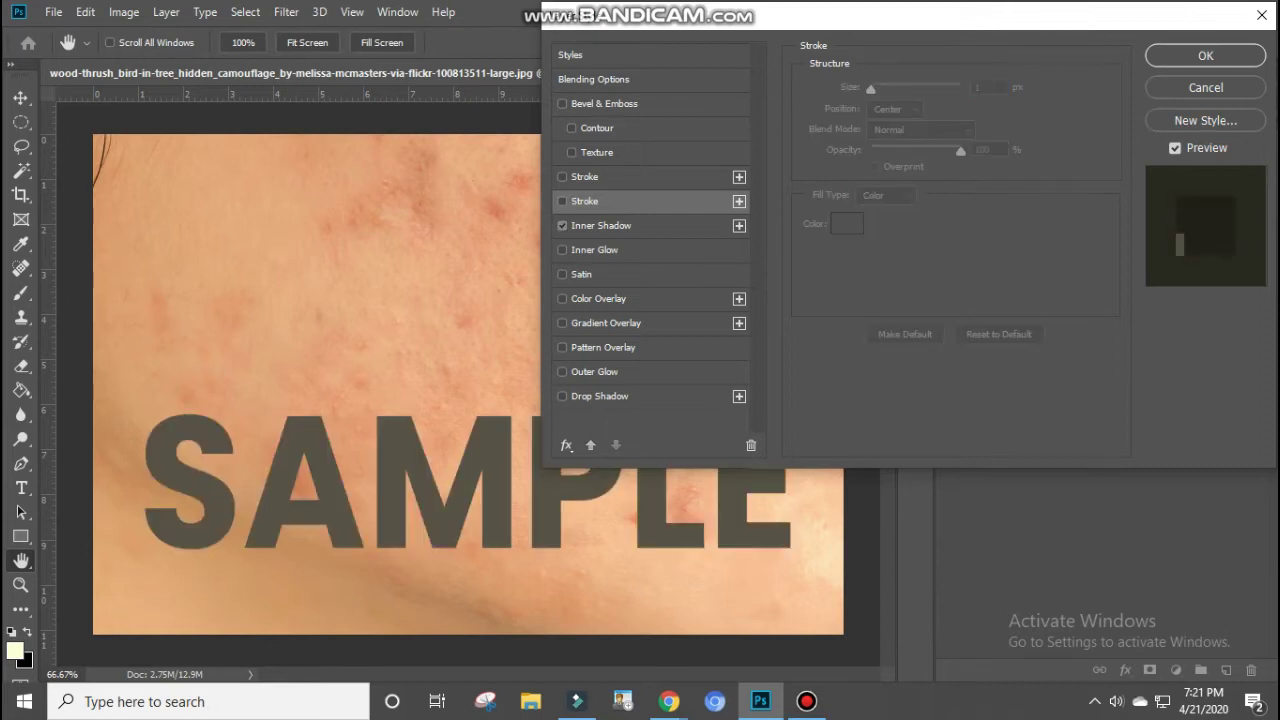
- Briefly try Inner Glow, then re-enable Inner Shadow and show its settings
click(562, 225)
click(562, 249)
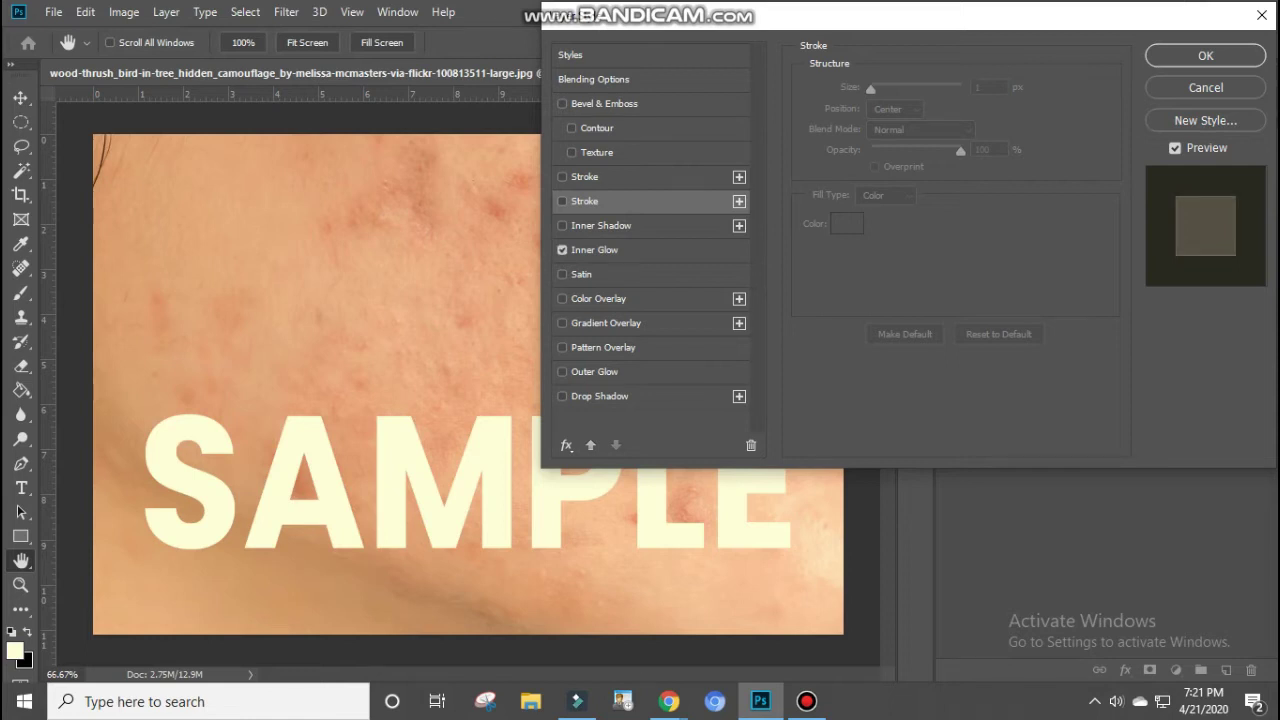
click(562, 249)
click(562, 225)
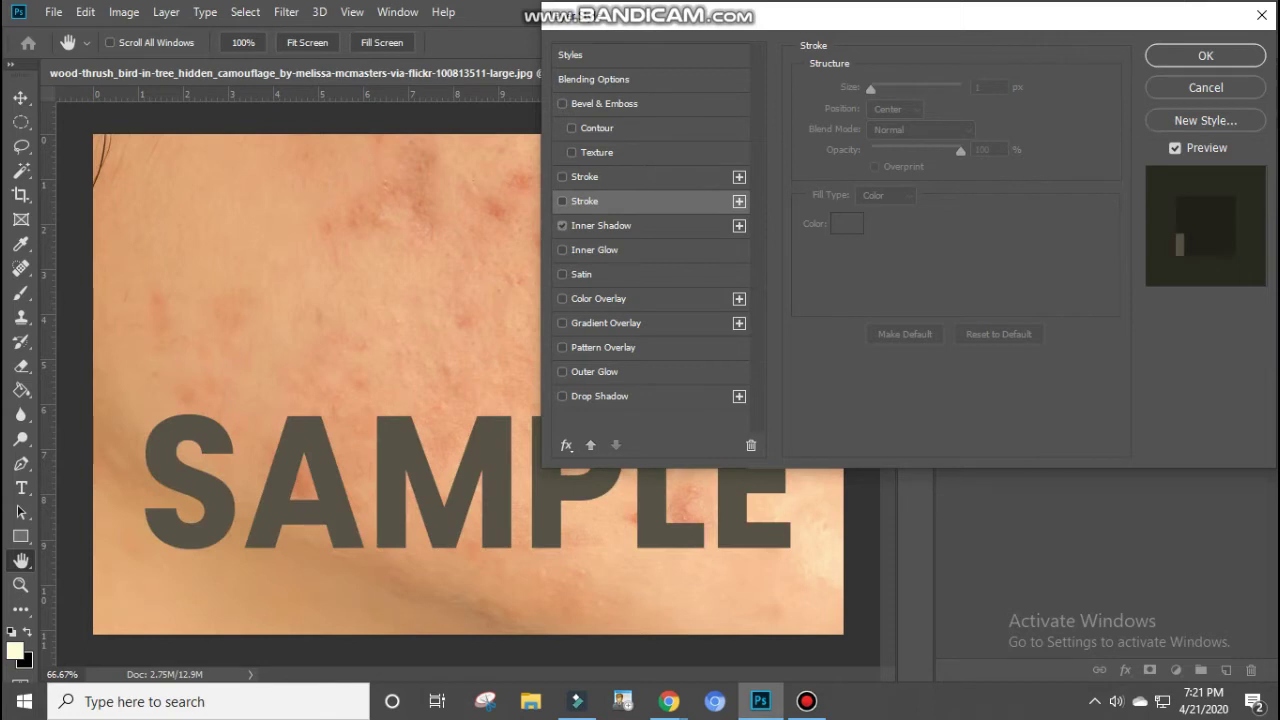
click(600, 225)
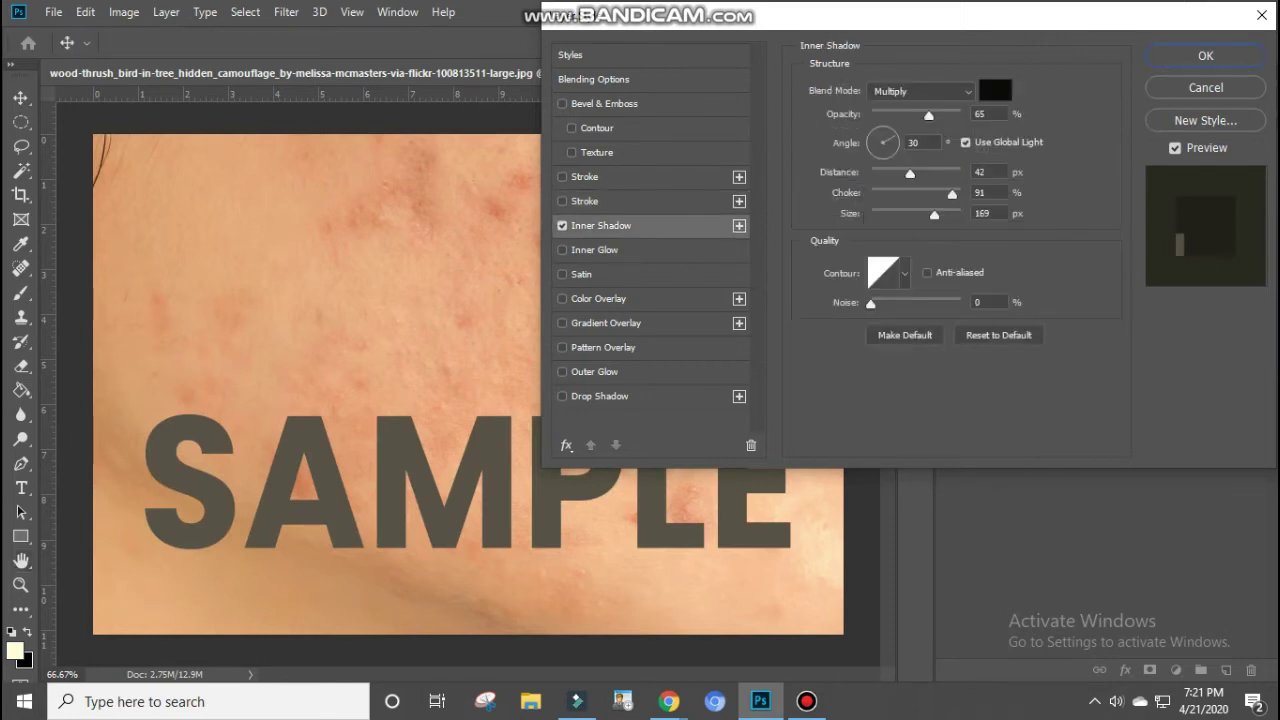
- Set the Inner Shadow to 100% opacity with Distance, Choke and Size all 0
key(Up)
key(Up)
key(Up)
text(313)
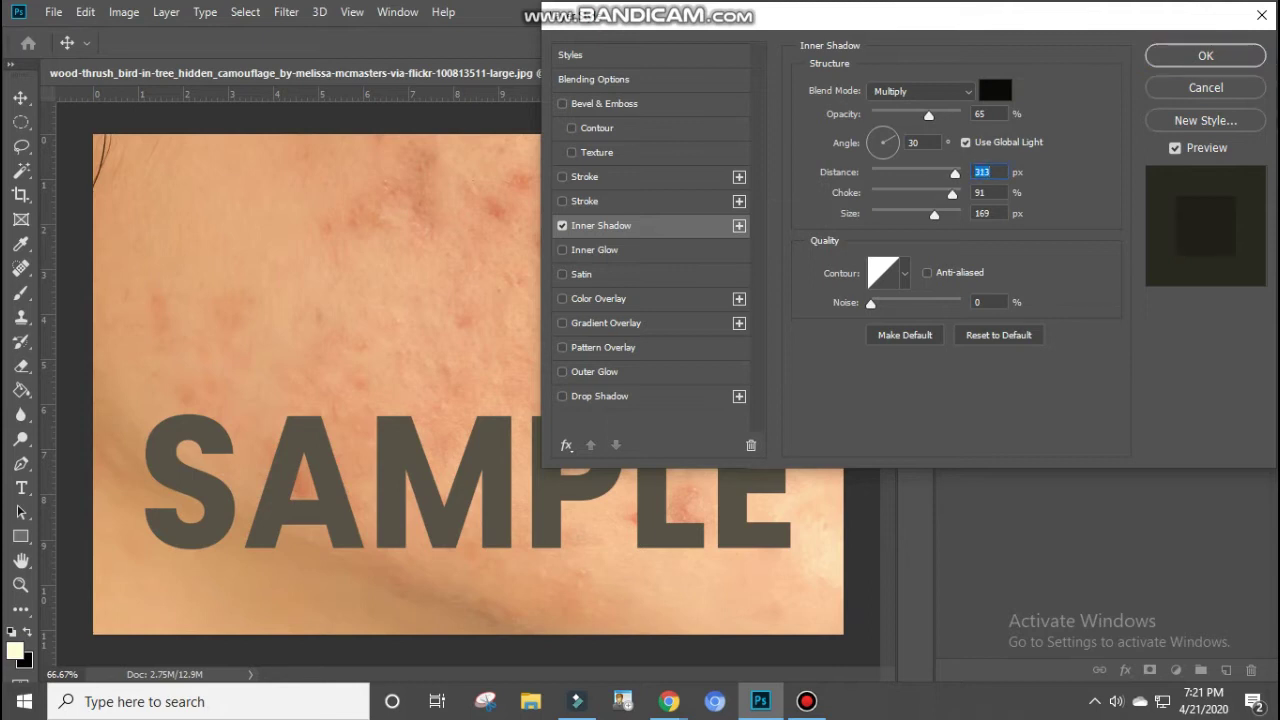
text(30000)
key(shift+Tab)
key(shift+Tab)
text(100)
key(Tab)
key(Tab)
key(Tab)
text(0)
key(Tab)
text(0)
key(shift+Tab)
key(shift+Tab)
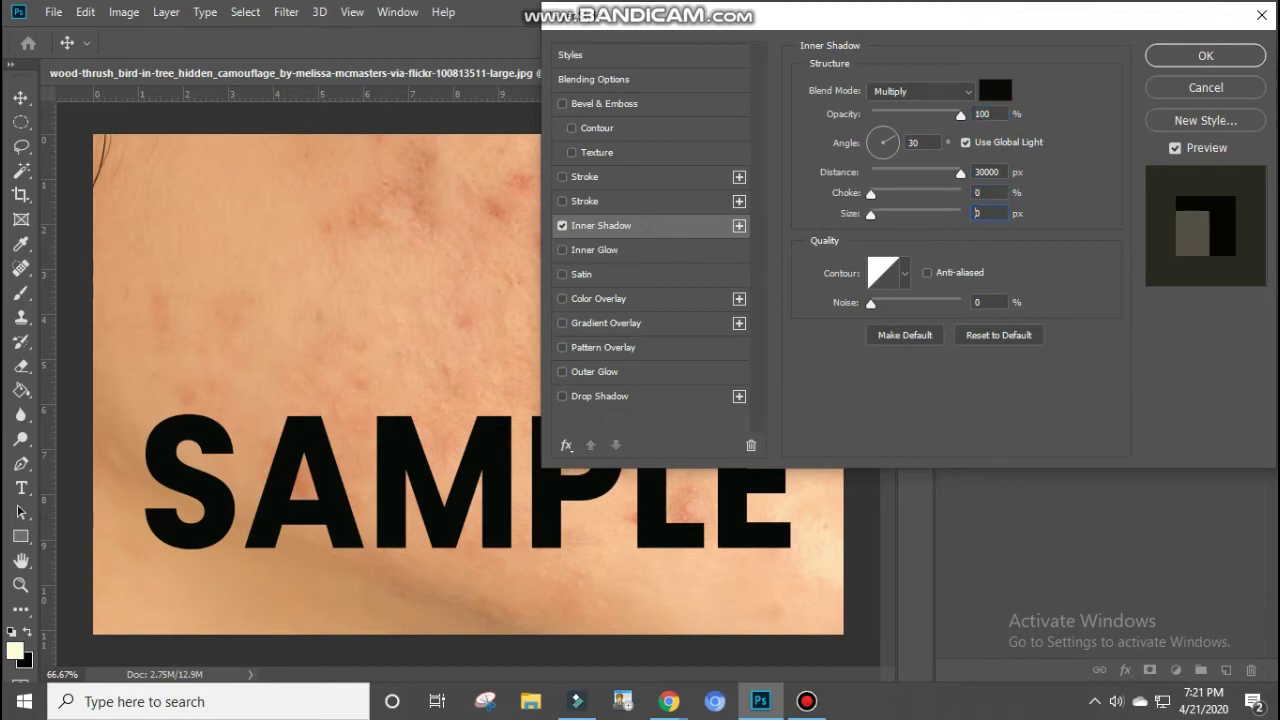
text(0)
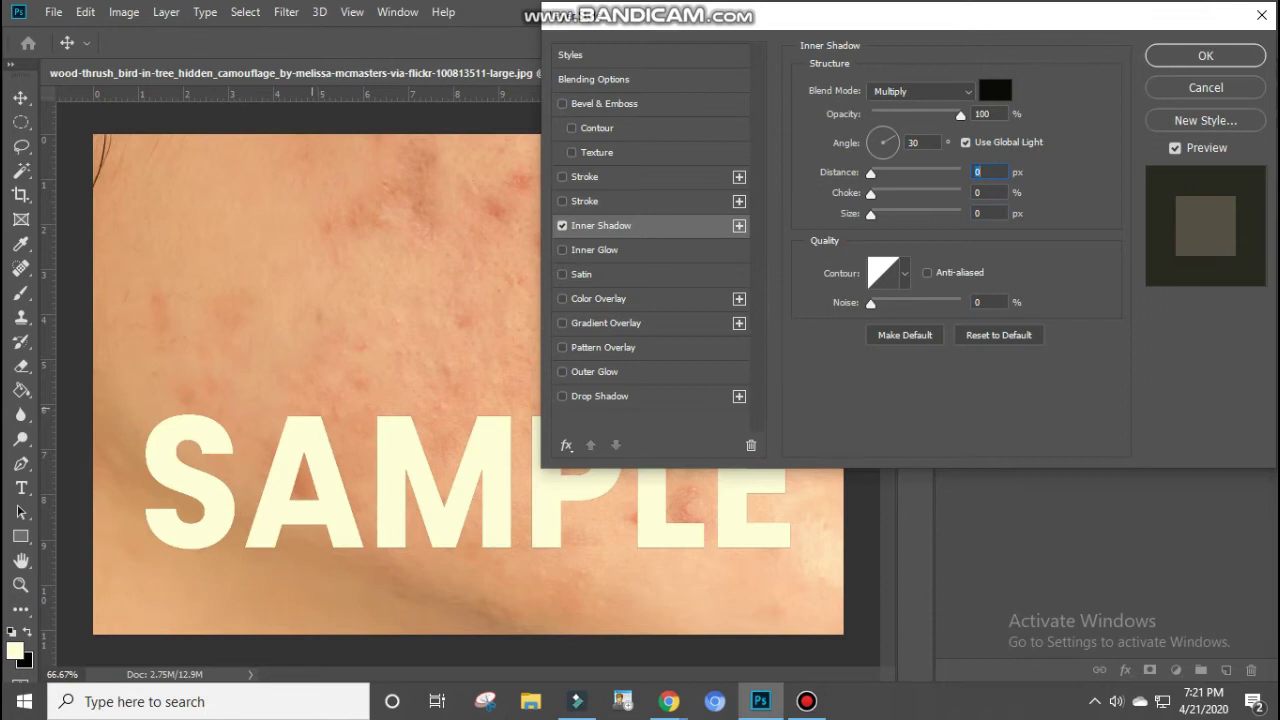
- Zoom to 200% to inspect the letter edges, then turn off Inner Shadow
key(ctrl+plus)
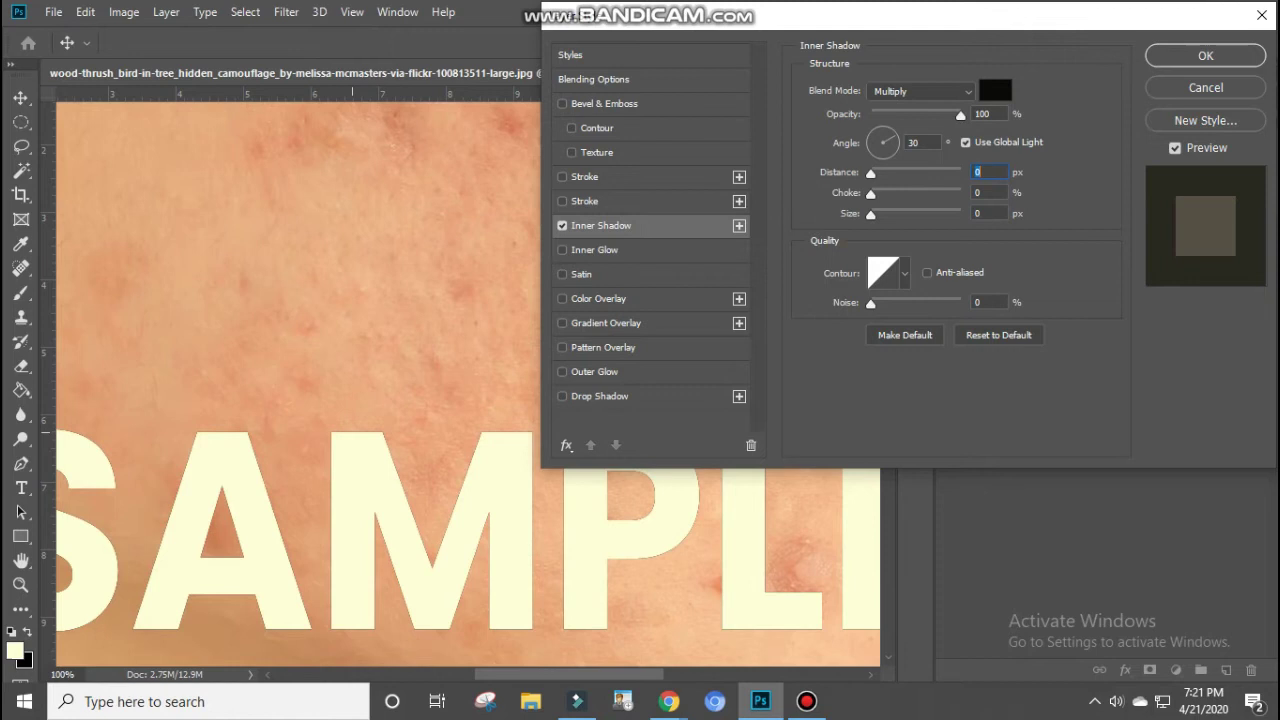
key(ctrl+plus)
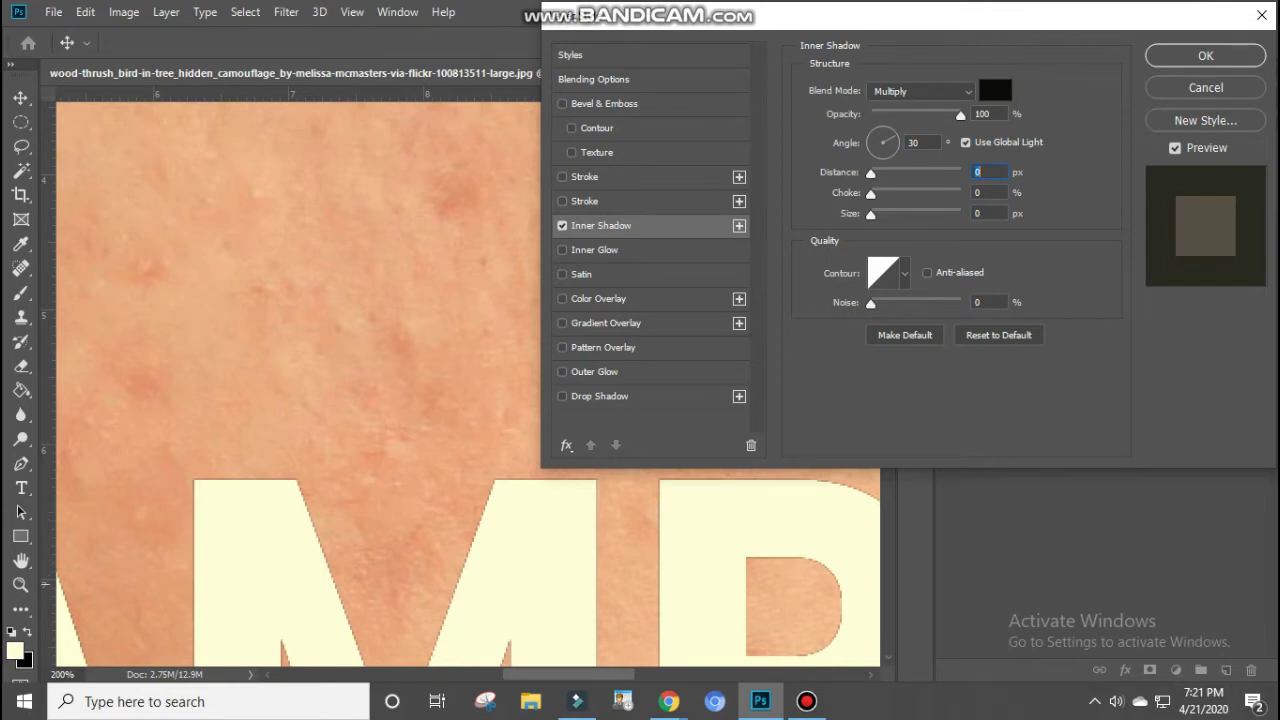
click(562, 225)
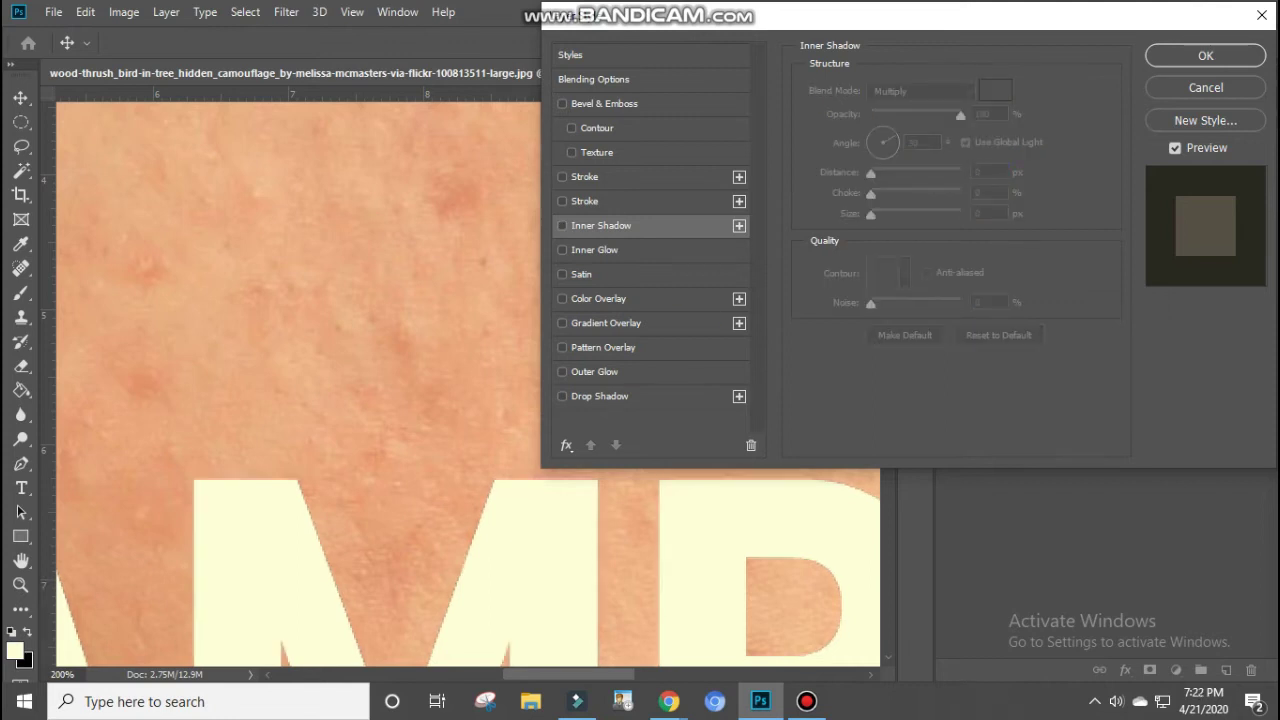
- Try an Inner Glow on SAMPLE at 200% zoom, then remove it
key(ctrl+minus)
key(ctrl+minus)
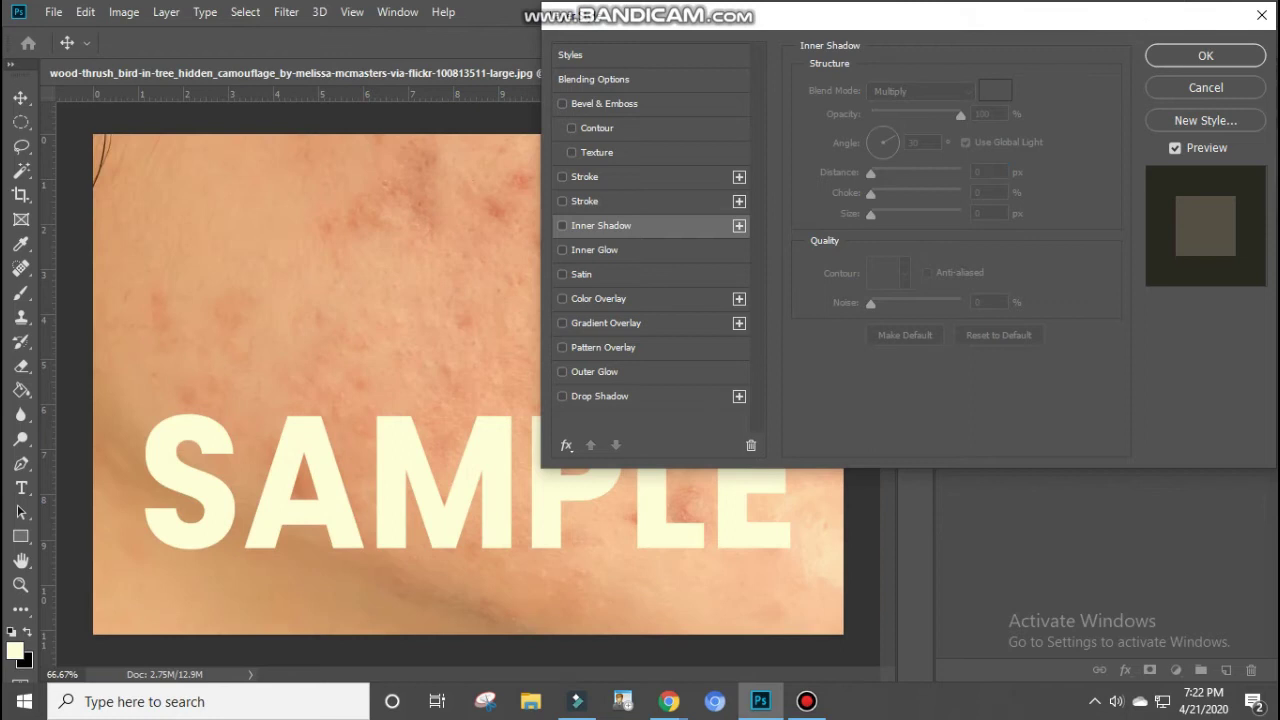
click(562, 250)
key(ctrl+plus)
key(ctrl+plus)
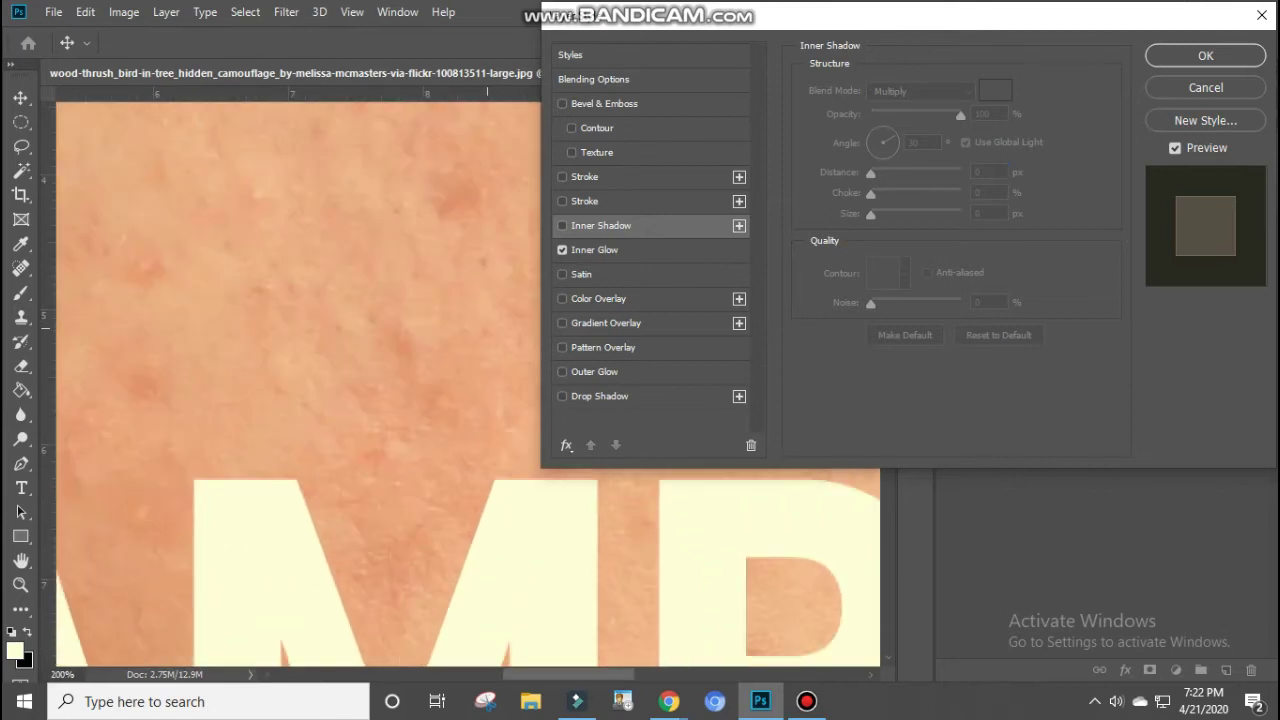
scroll(468, 390, down, 3)
click(562, 250)
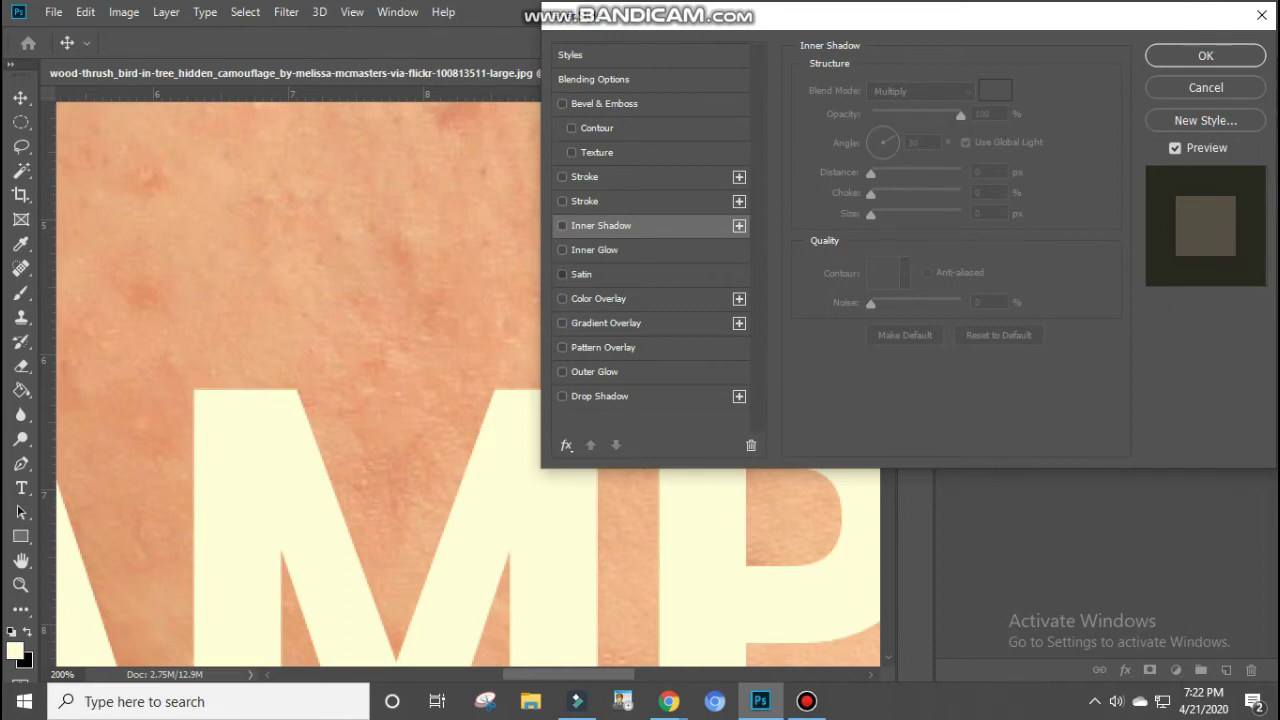
- Try Satin shading on the lettering, then swap it for Color Overlay
click(562, 274)
scroll(460, 386, down, 1)
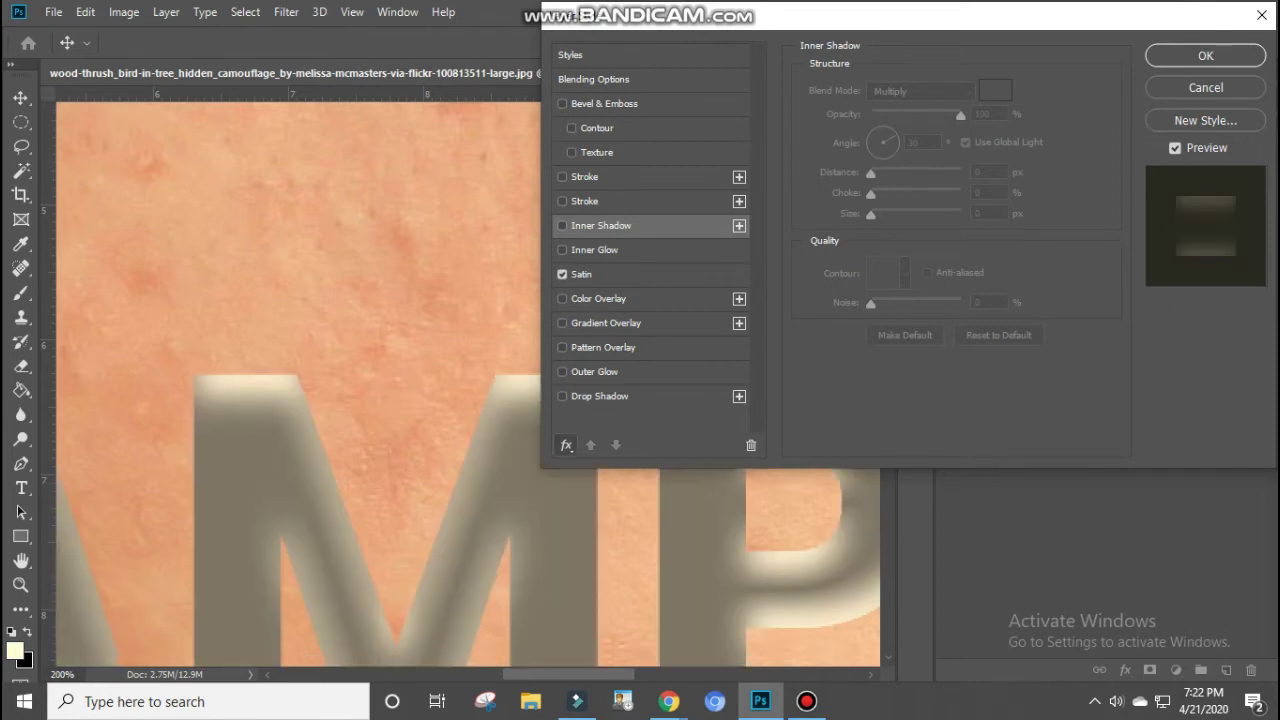
scroll(460, 386, down, 1)
scroll(460, 386, down, 1)
scroll(460, 386, down, 2)
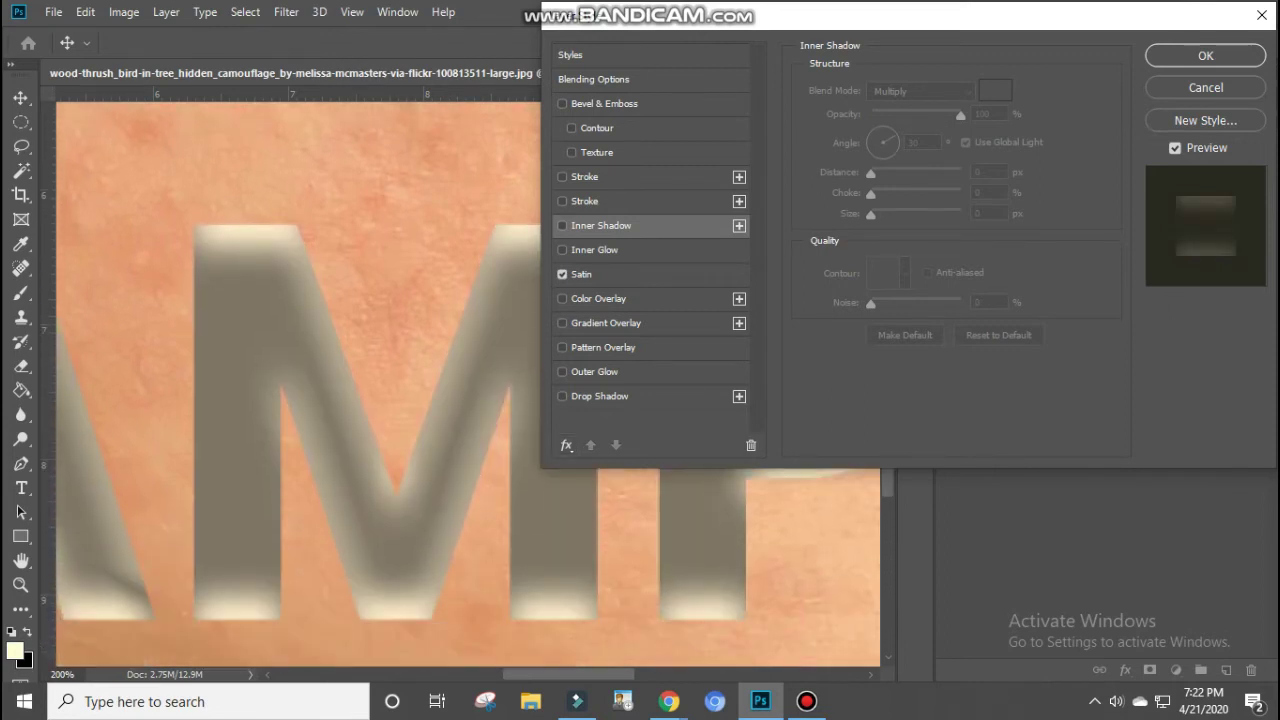
click(562, 274)
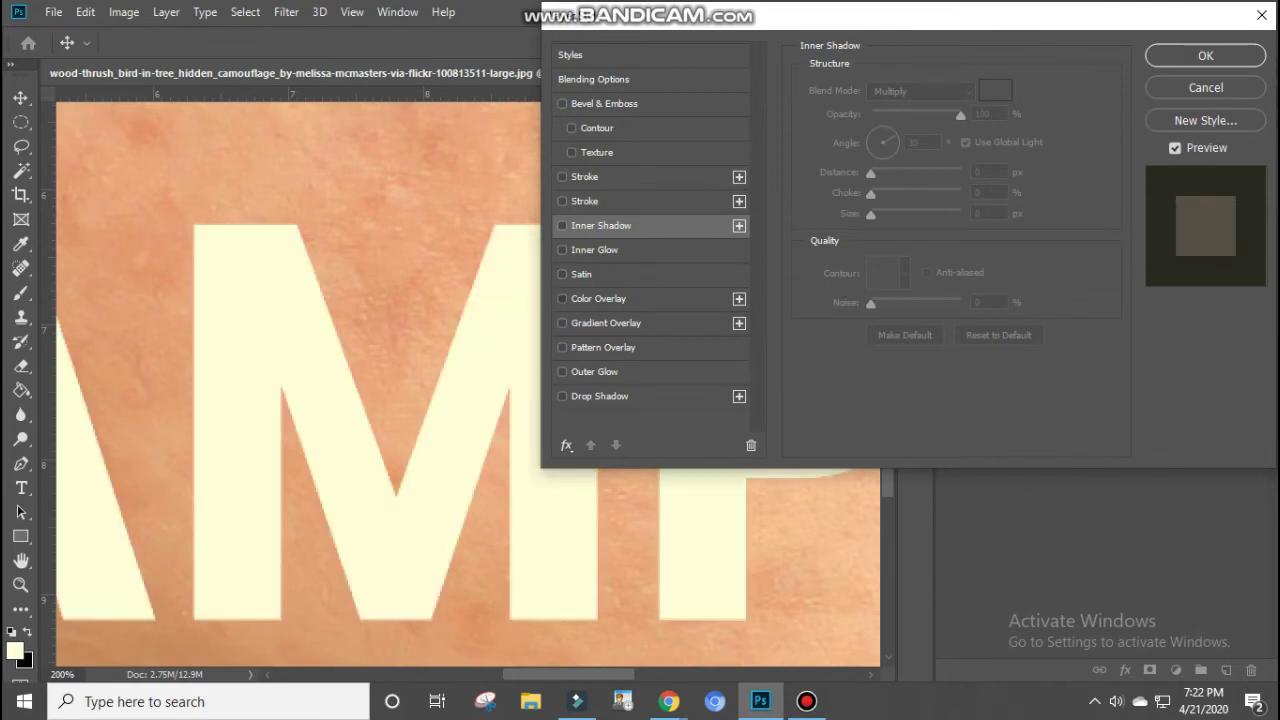
click(562, 298)
- Preview magenta, purple, teal, dark green, orange and red-brown overlay colours, then disable Color Overlay
click(598, 298)
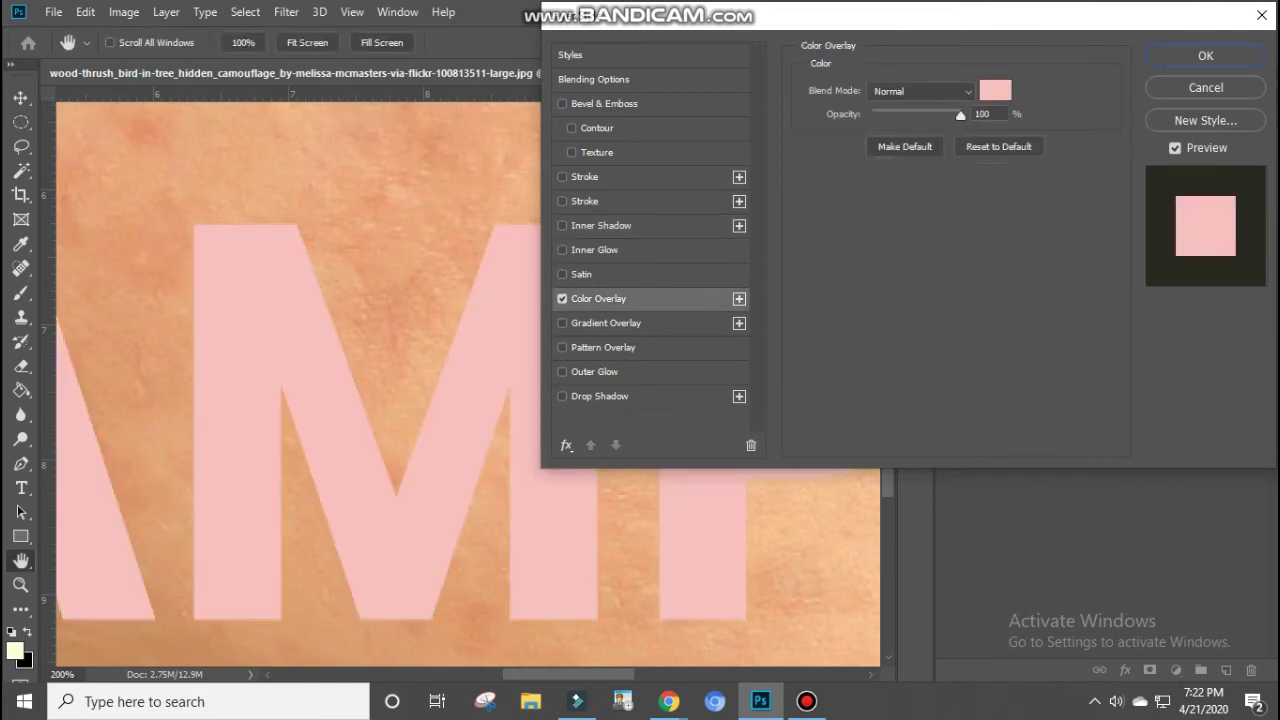
click(995, 91)
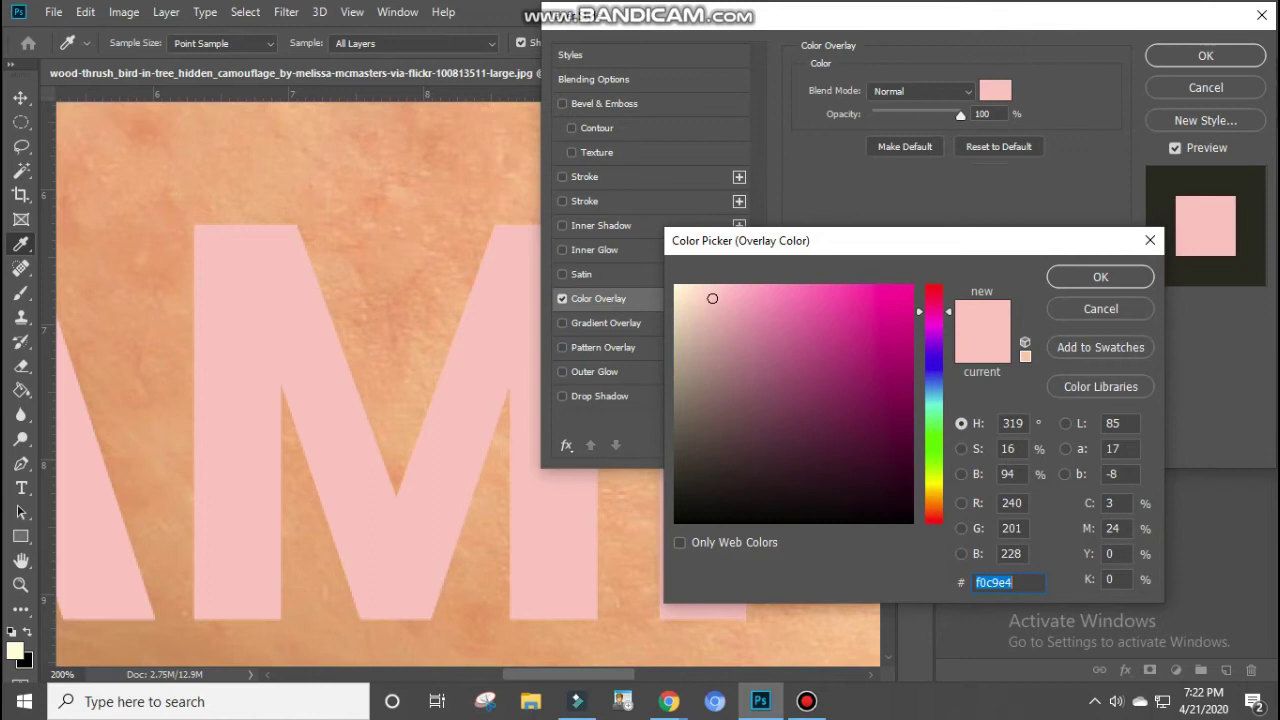
click(877, 336)
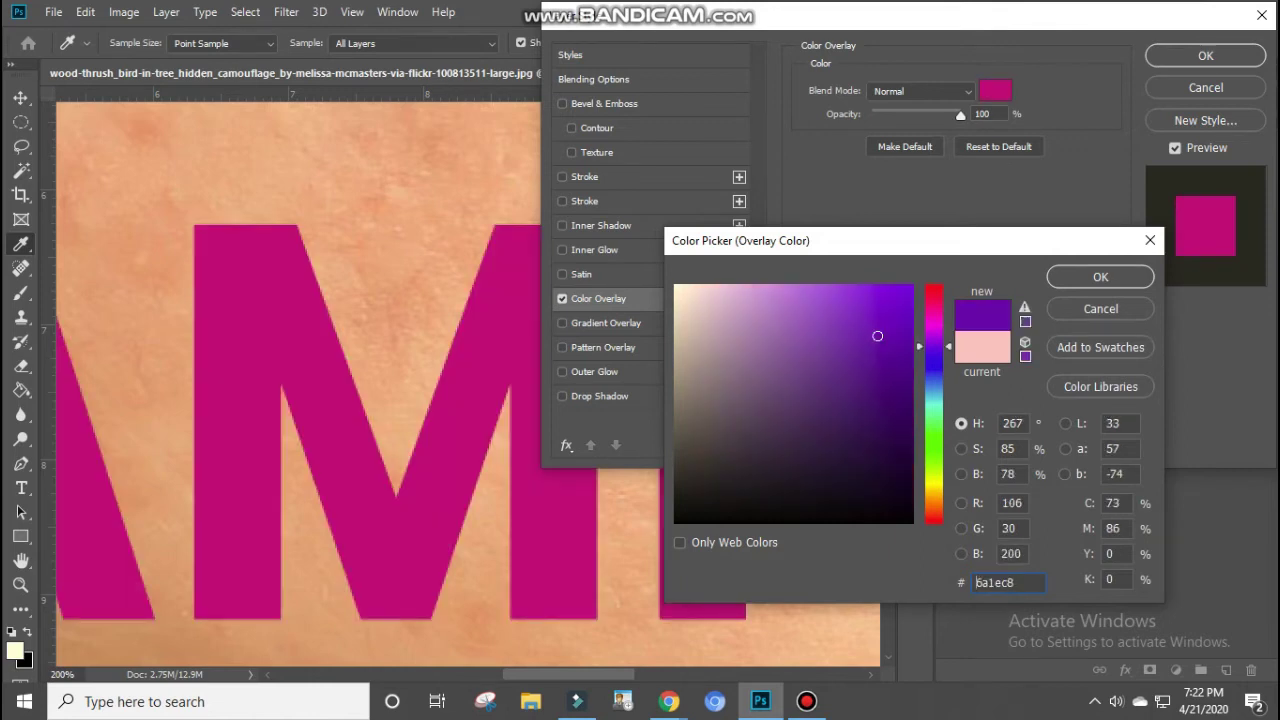
click(933, 346)
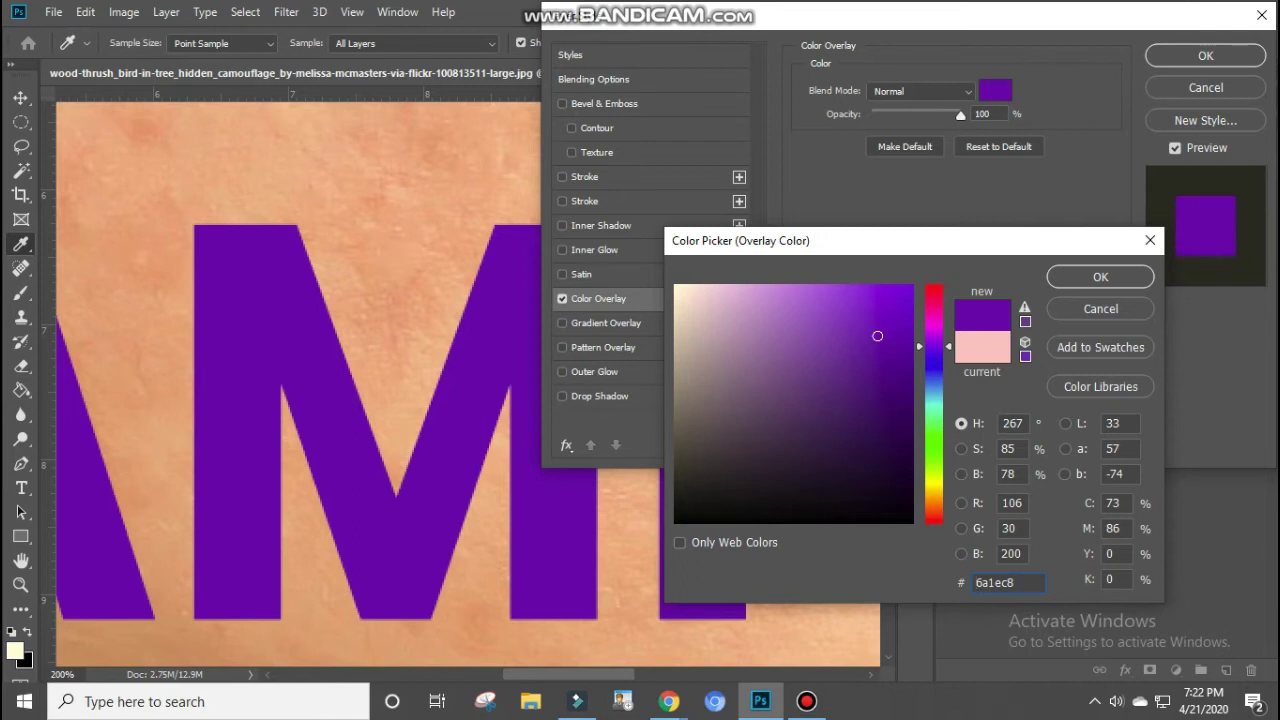
click(933, 393)
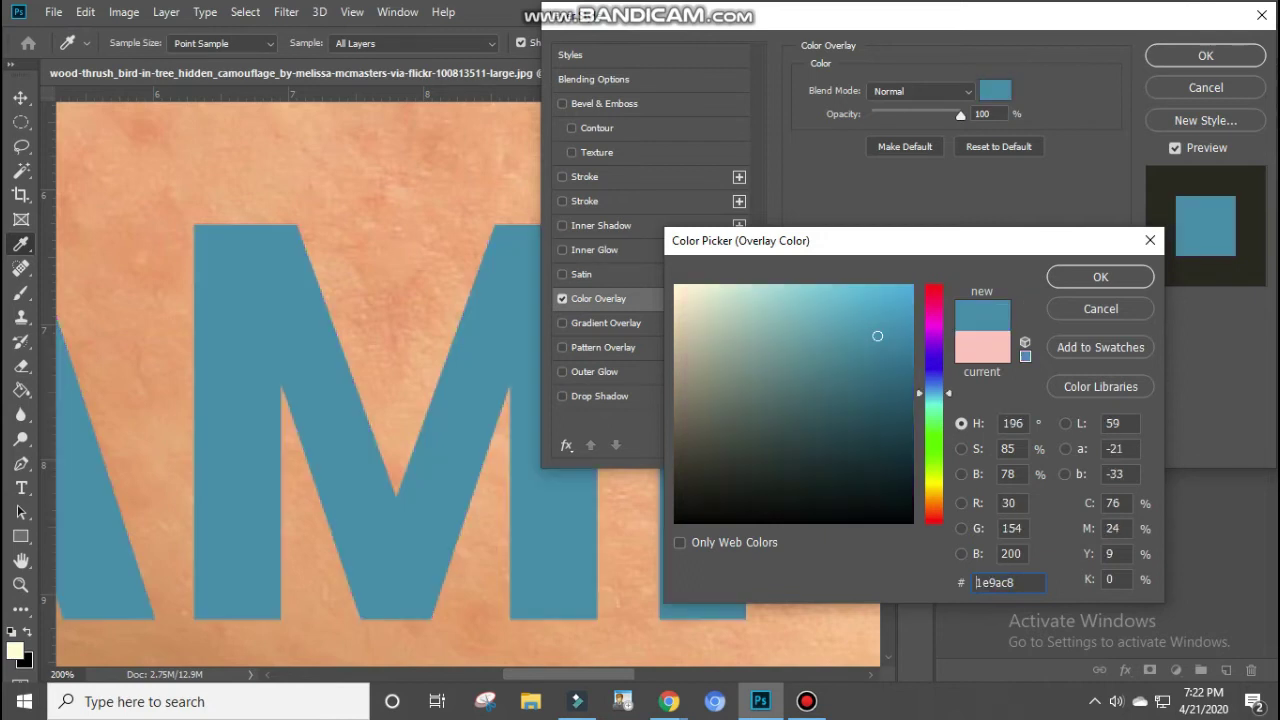
click(897, 432)
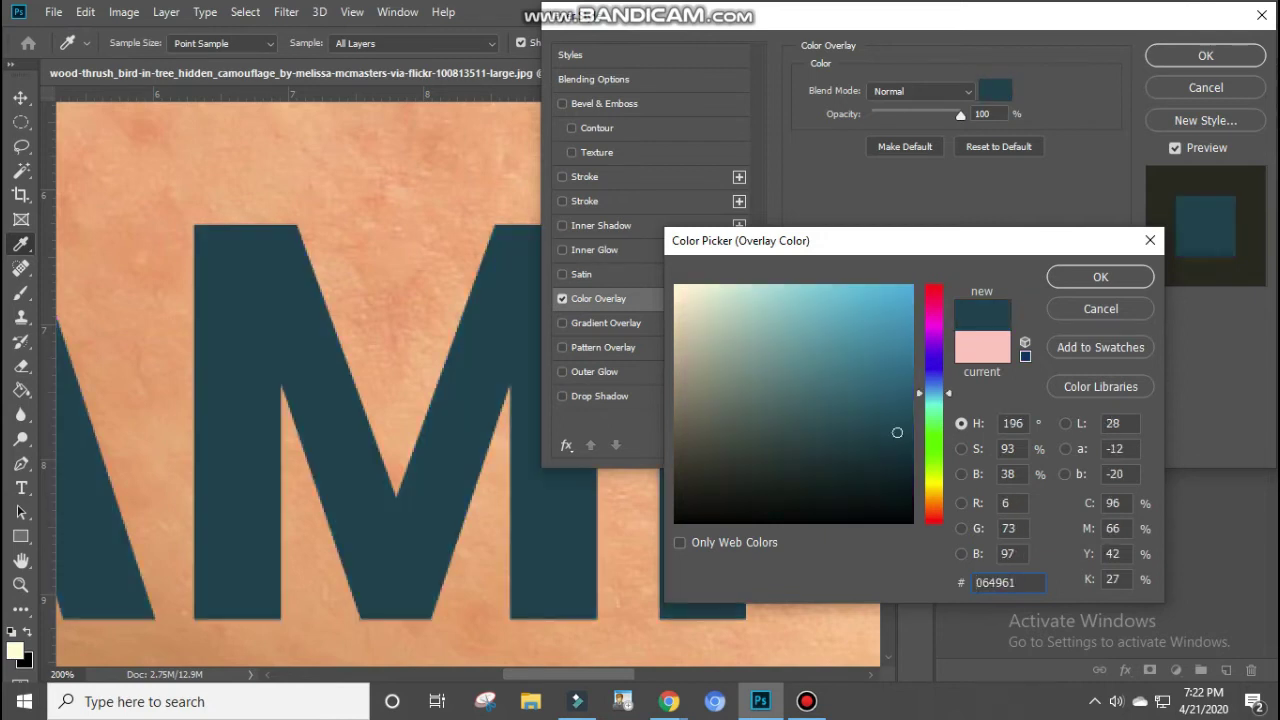
click(933, 445)
click(933, 497)
click(933, 514)
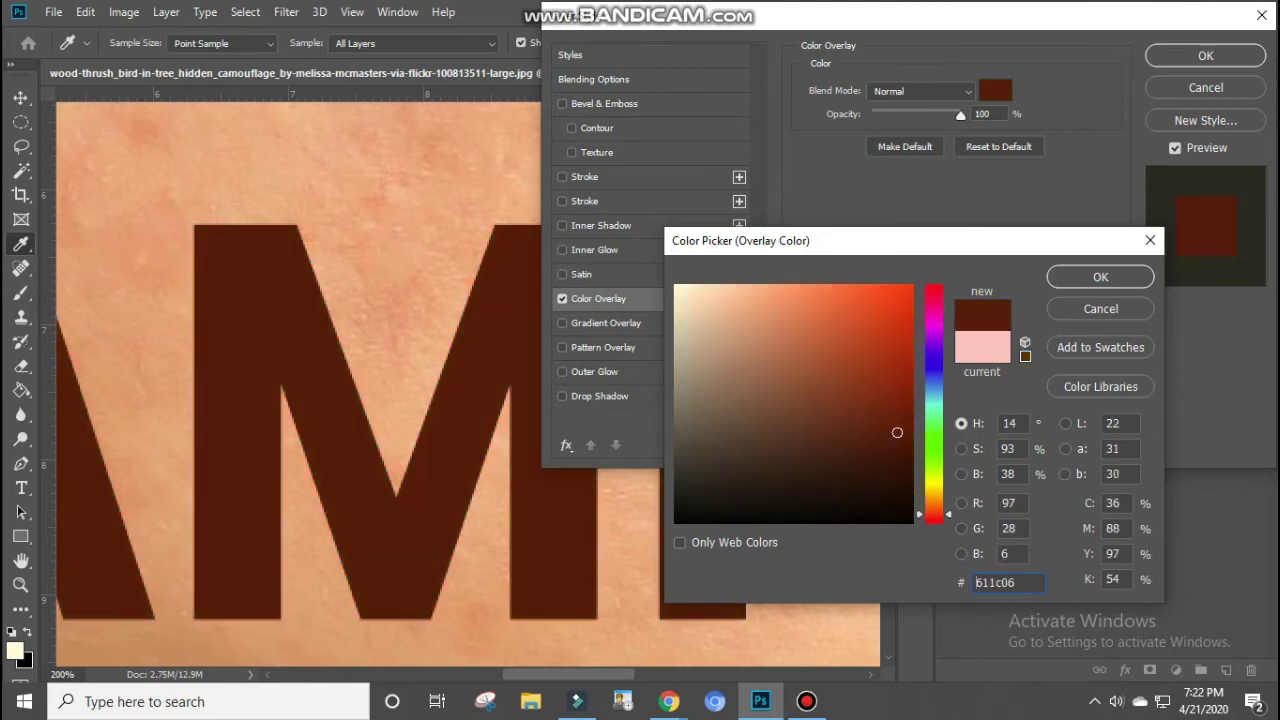
click(562, 298)
click(562, 298)
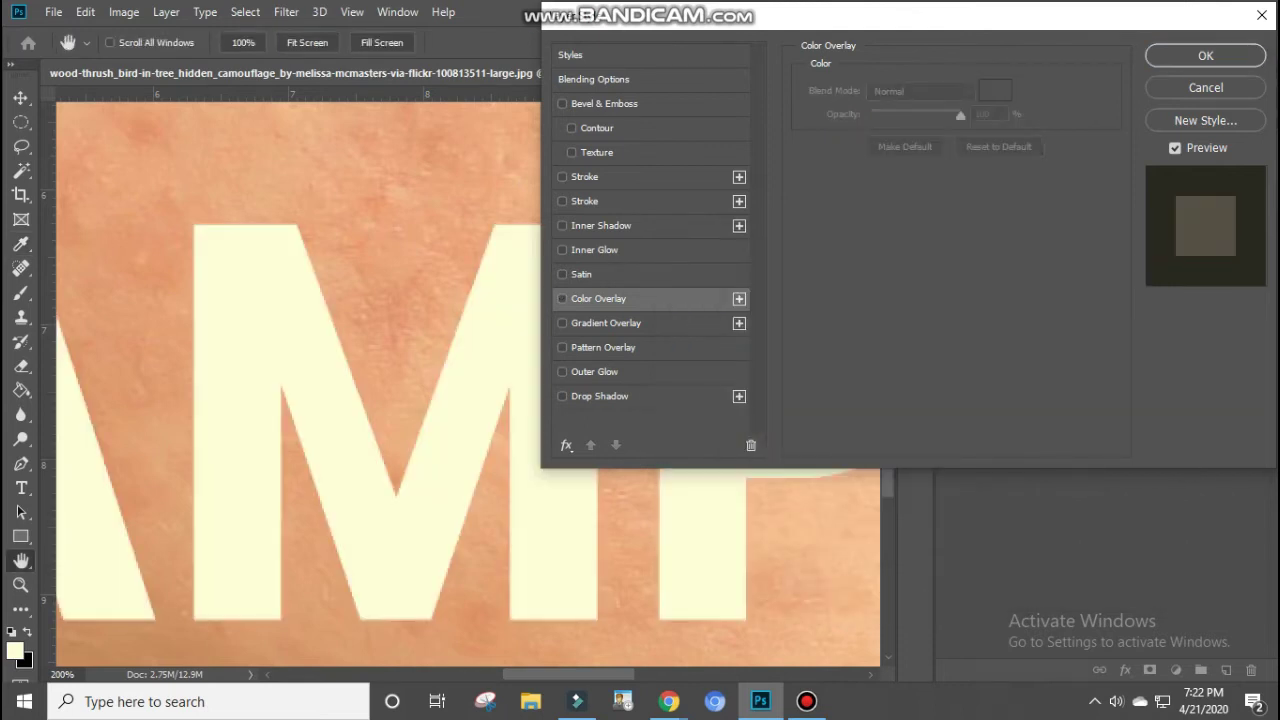
- Enable Gradient Overlay on SAMPLE using the black-to-cream gradient preset
click(605, 323)
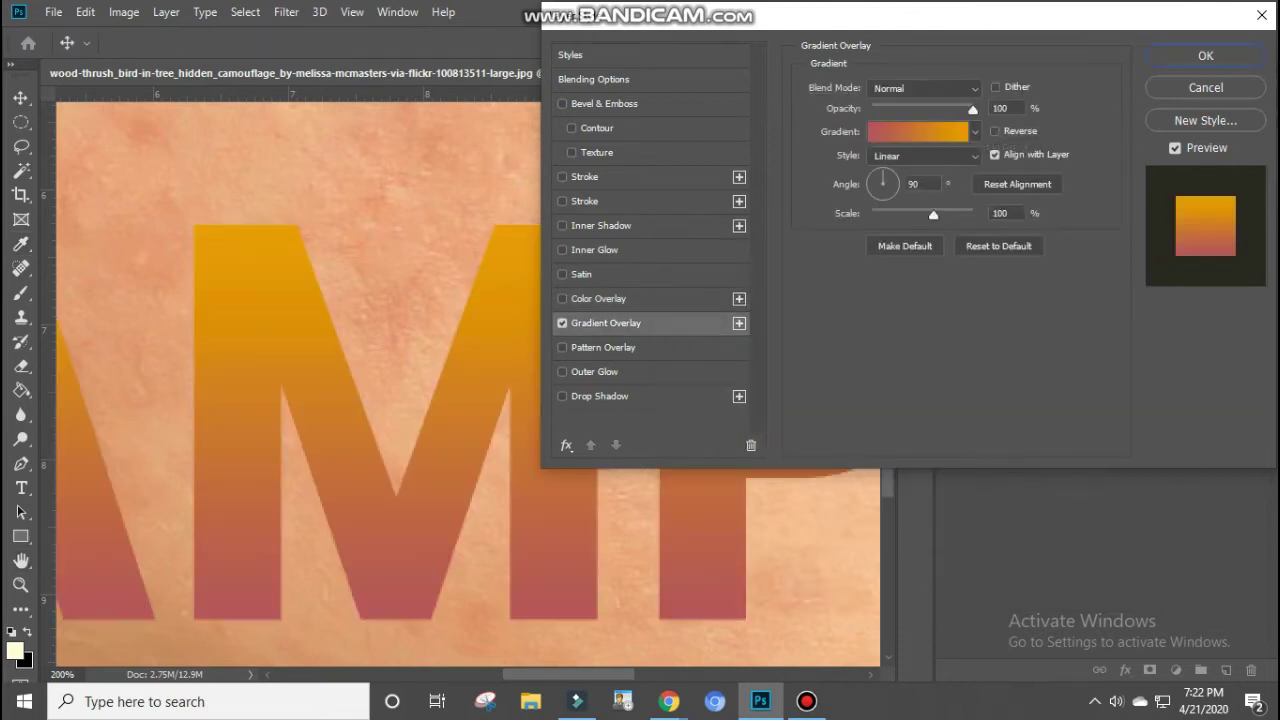
click(975, 131)
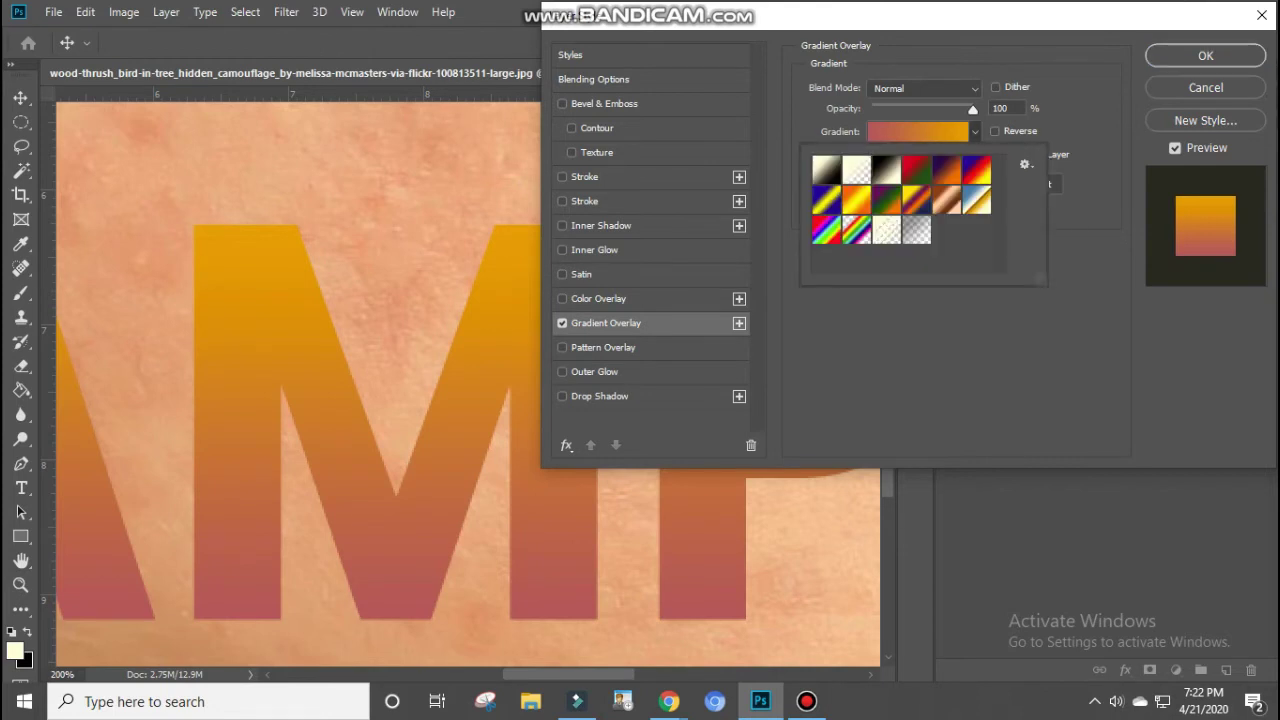
click(826, 170)
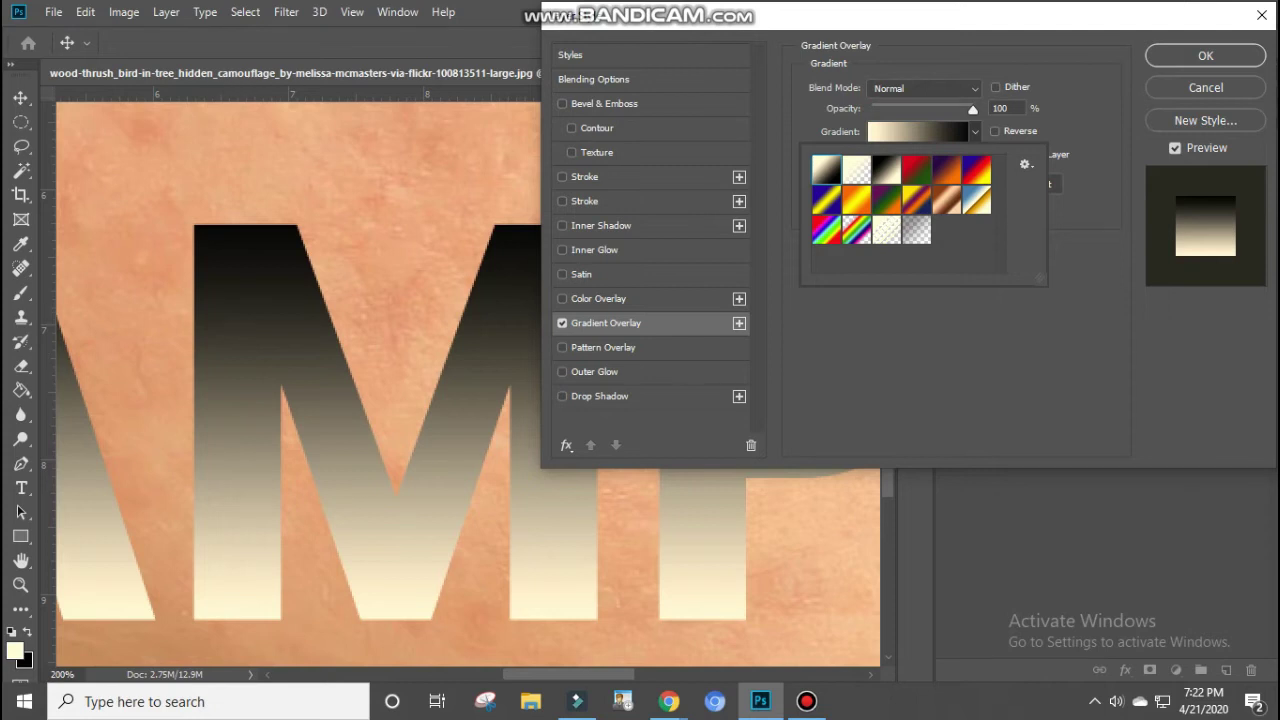
- Turn off Gradient Overlay and briefly try a striped Pattern Overlay
key(Escape)
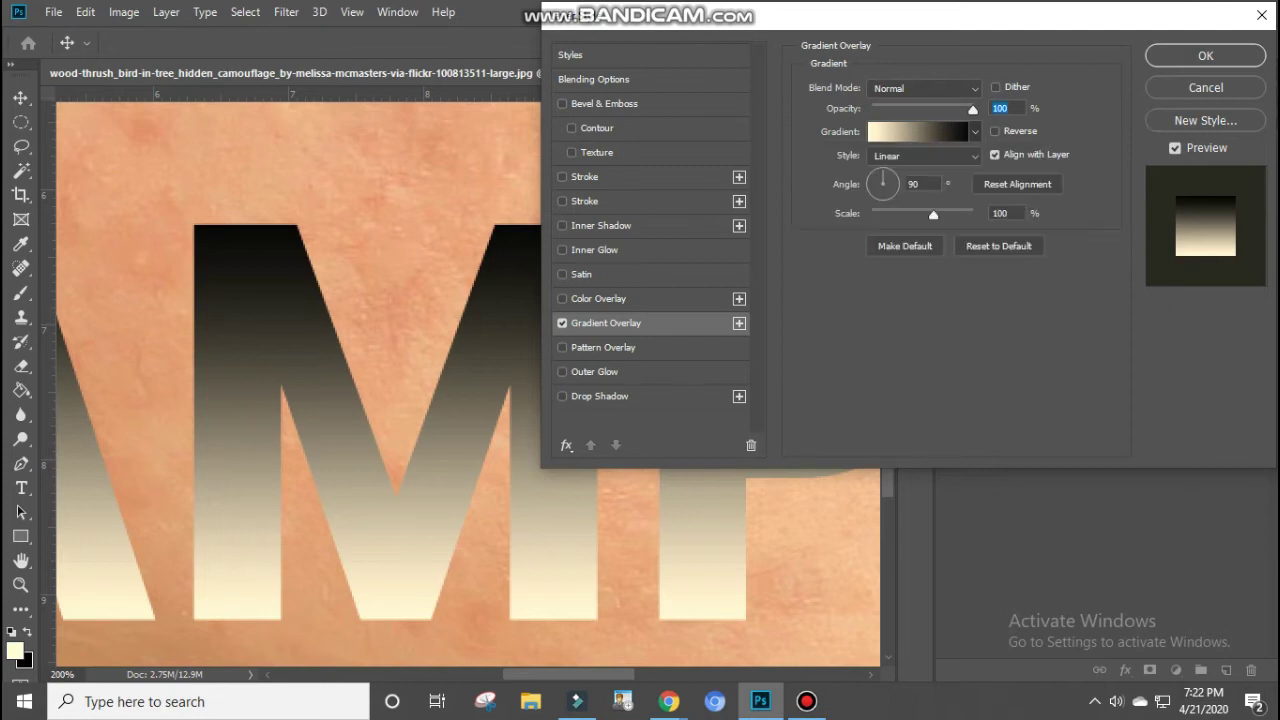
click(562, 323)
click(603, 347)
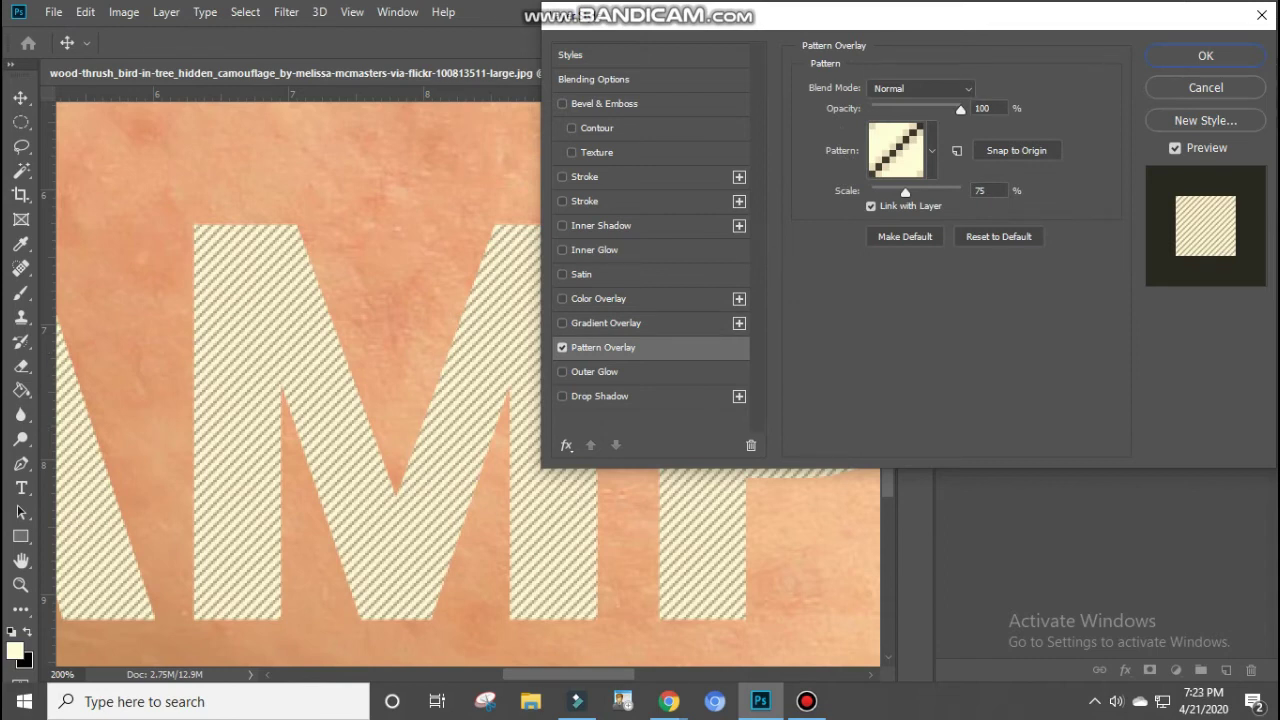
click(562, 347)
- Try an Outer Glow on the lettering at 100% zoom, then turn it off
click(562, 371)
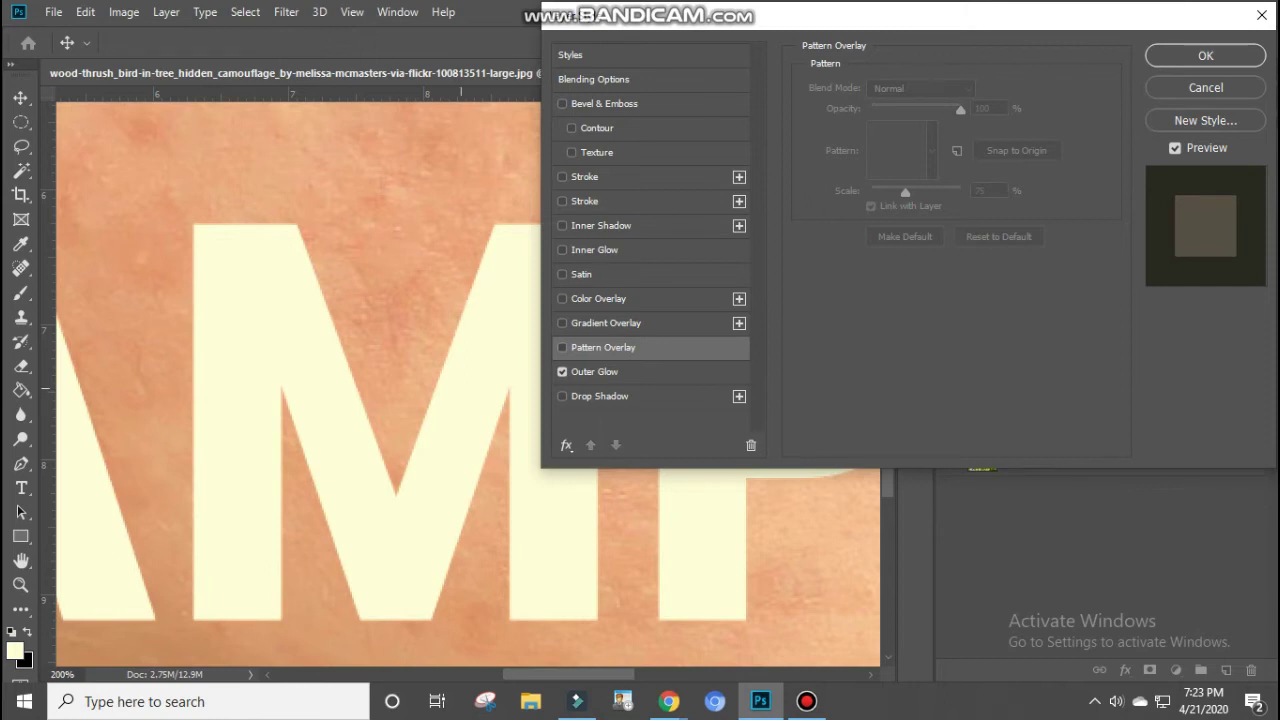
key(ctrl+plus)
key(ctrl+minus)
key(ctrl+minus)
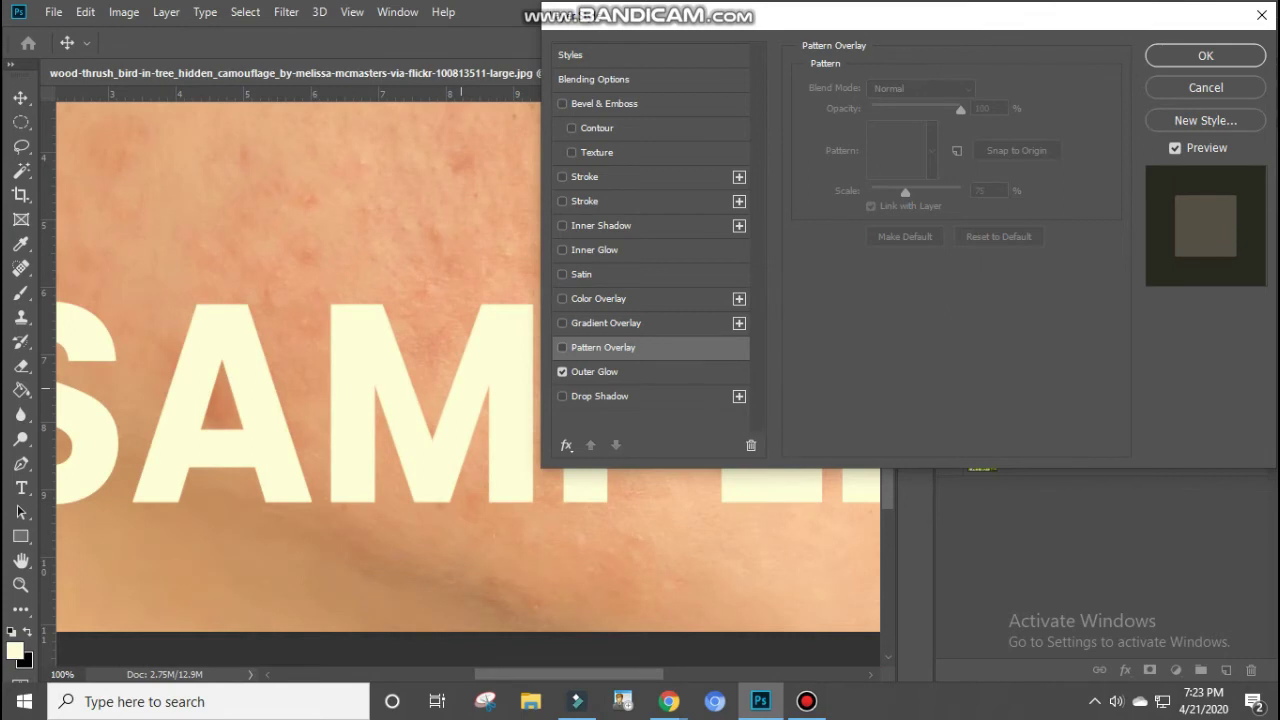
click(562, 371)
- Toggle Outer Glow on and off, then try and remove a Drop Shadow on SAMPLE
click(562, 371)
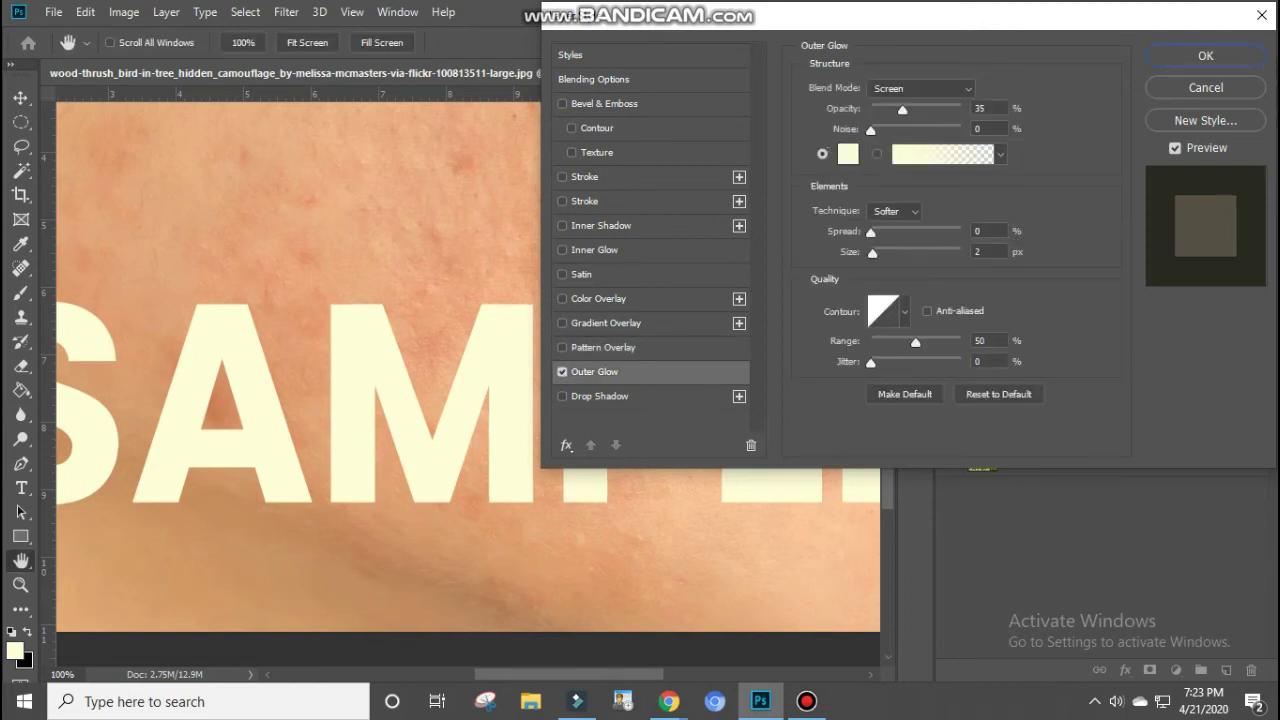
click(562, 371)
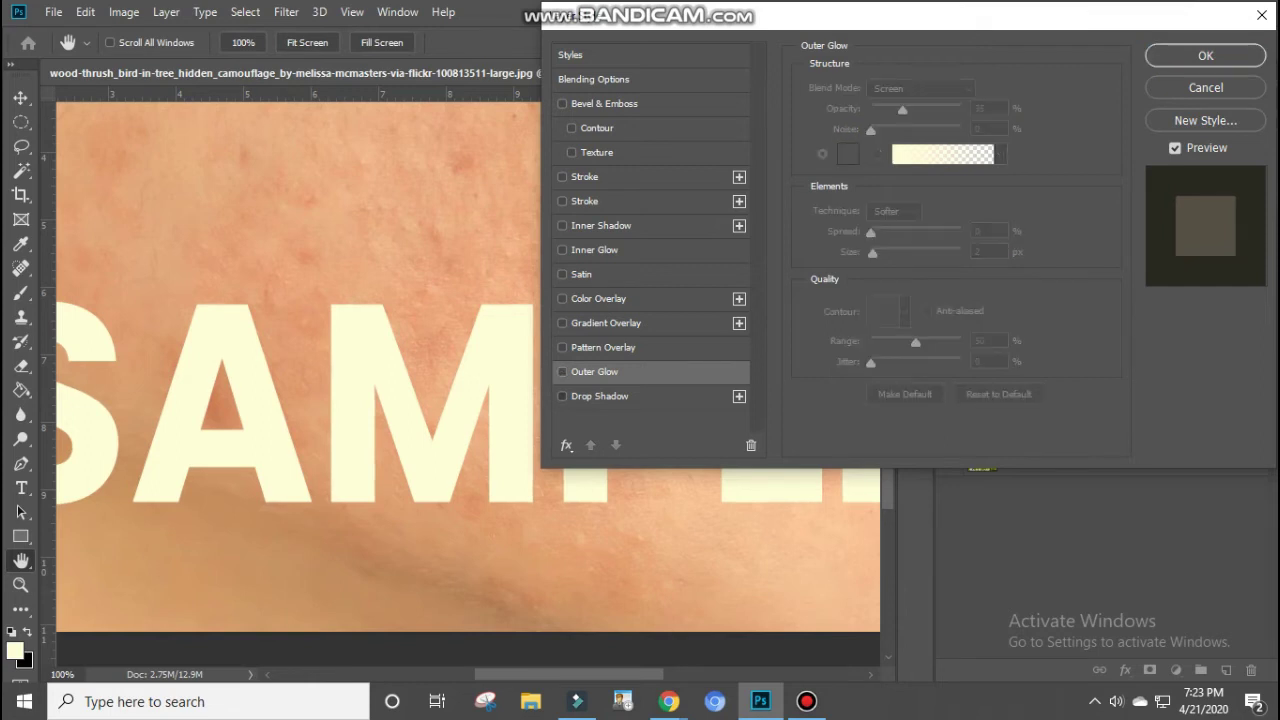
click(562, 396)
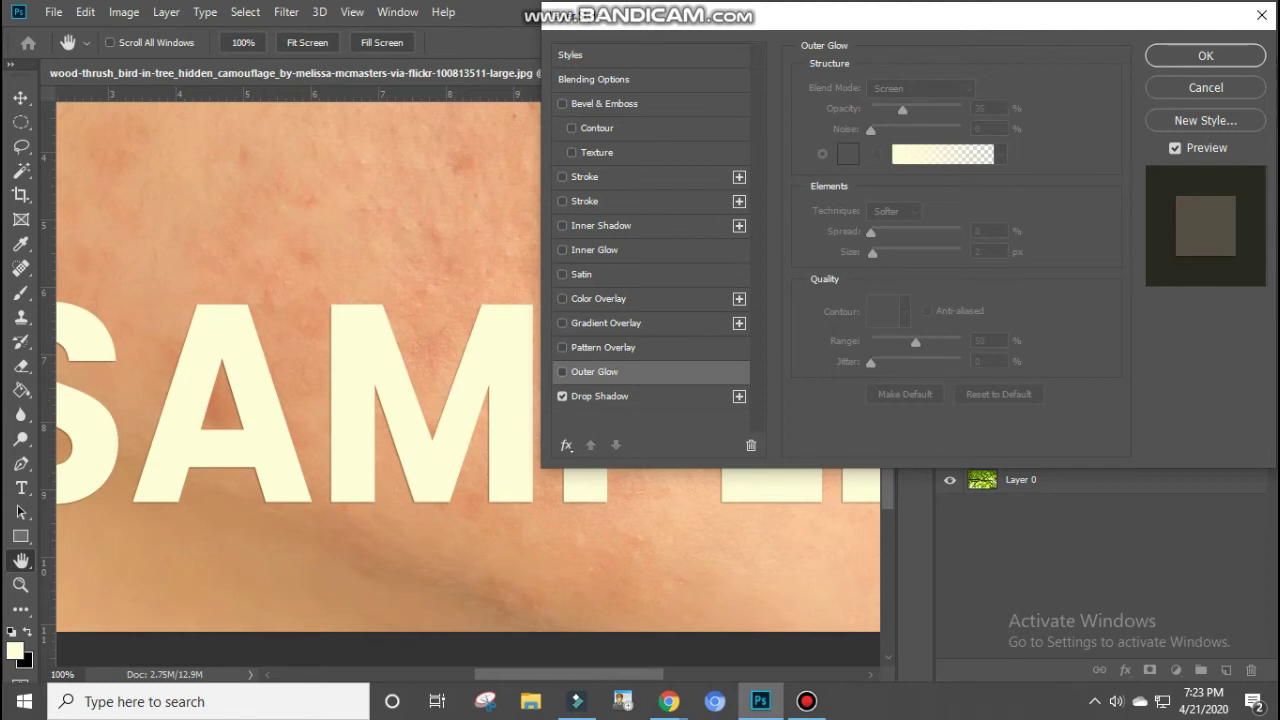
click(562, 396)
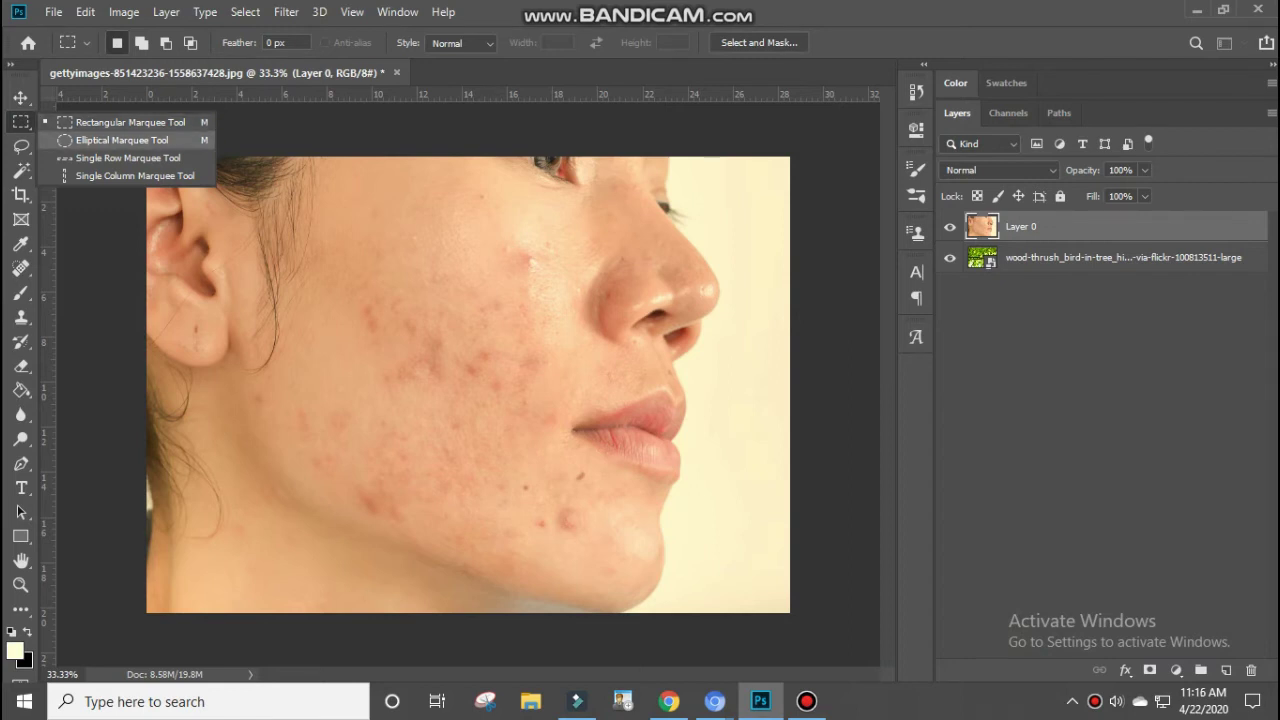
- With the Rectangular Marquee, make a small trial selection on the cheek and clear it
click(130, 122)
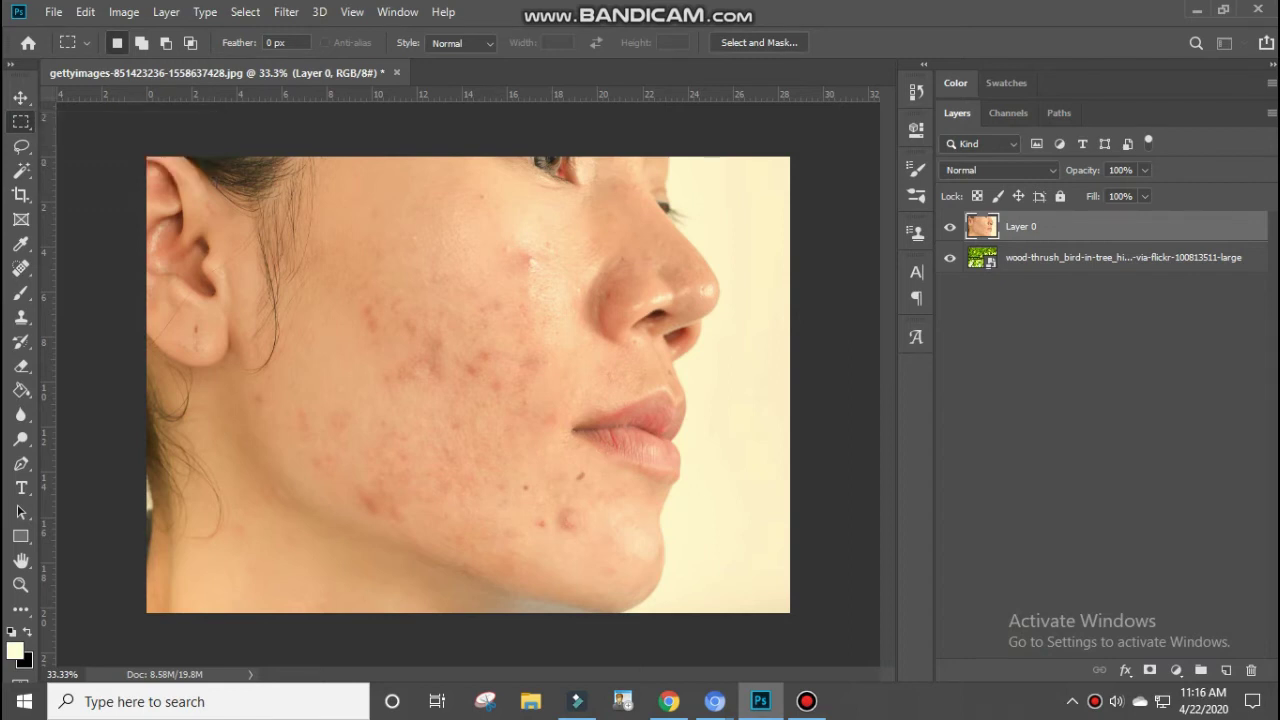
mouse_move(346, 250)
mouse_down()
mouse_move(610, 334)
mouse_move(346, 249)
mouse_up()
click(623, 341)
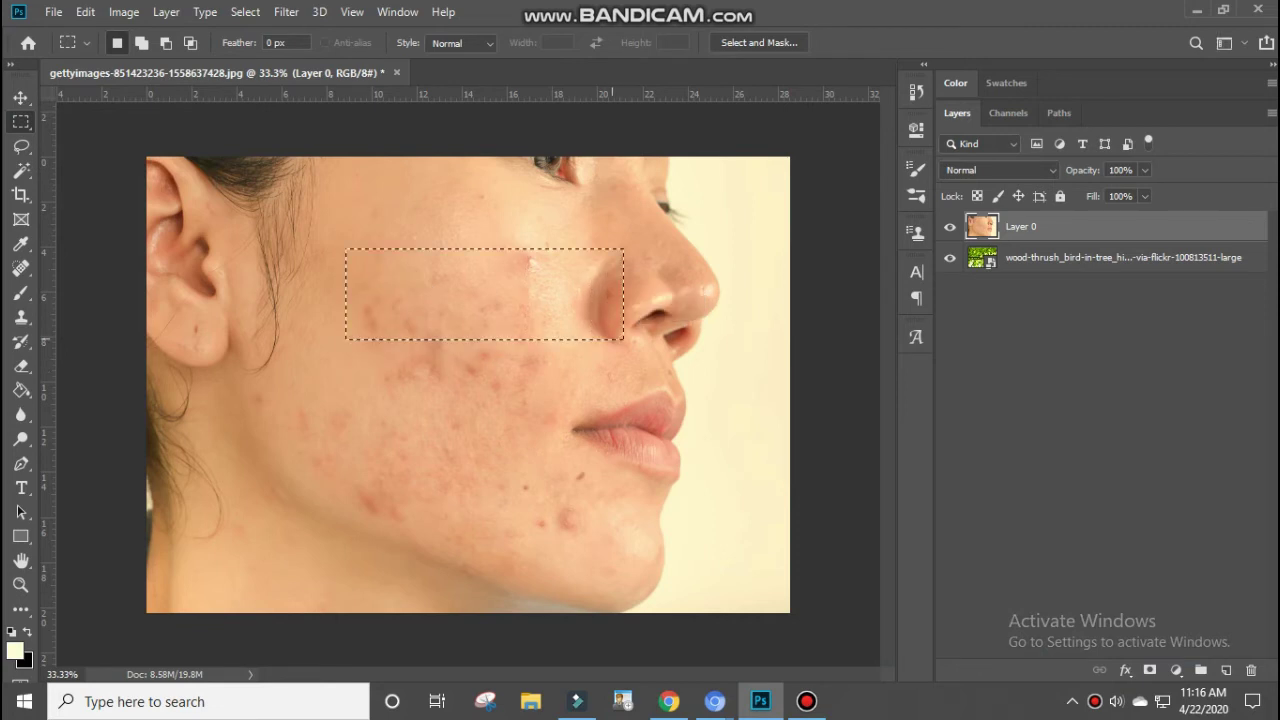
key(ctrl+d)
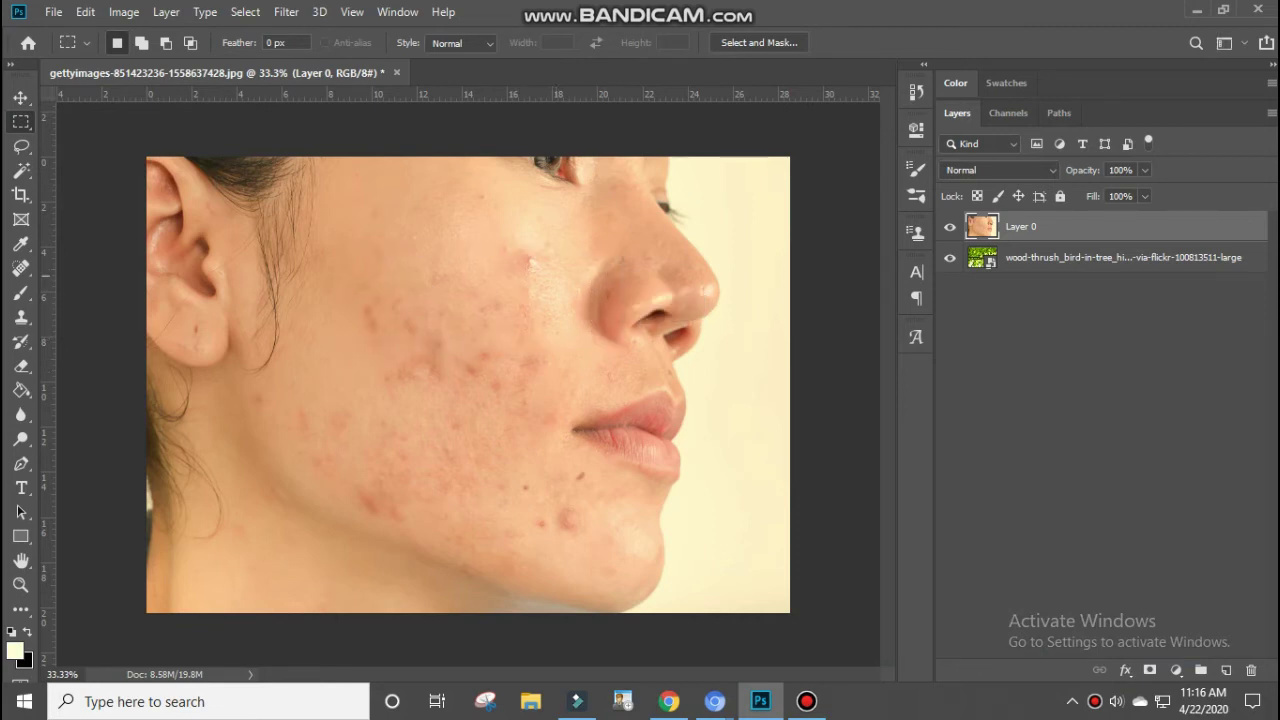
- Delete a rectangle over the lips and chin to reveal leaves, then deselect and undo the cut
drag(518, 375, 709, 492)
key(Delete)
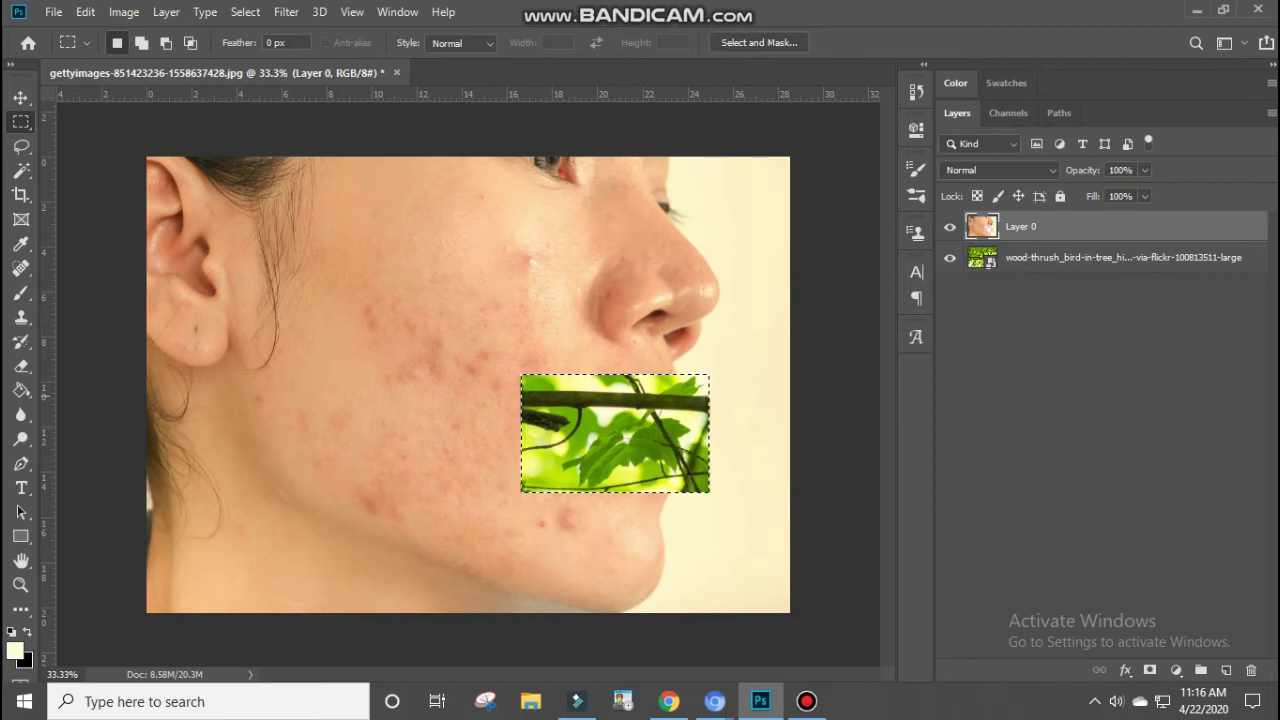
click(168, 12)
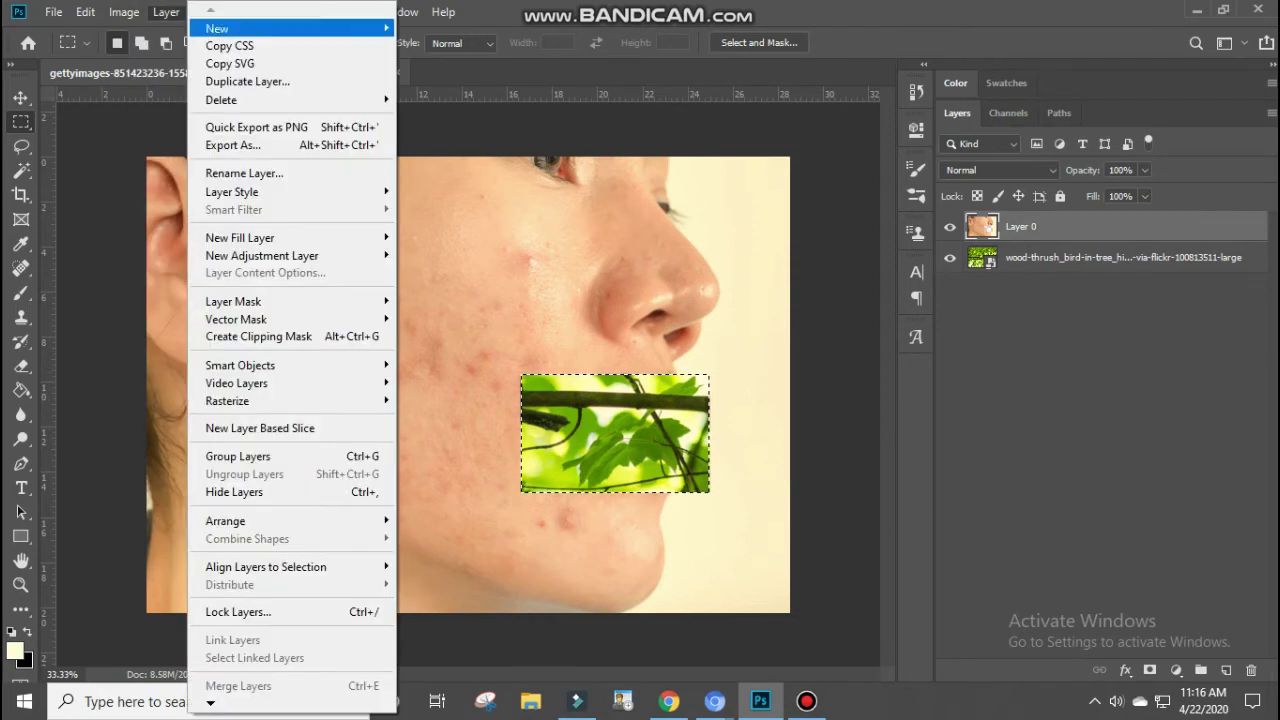
click(166, 12)
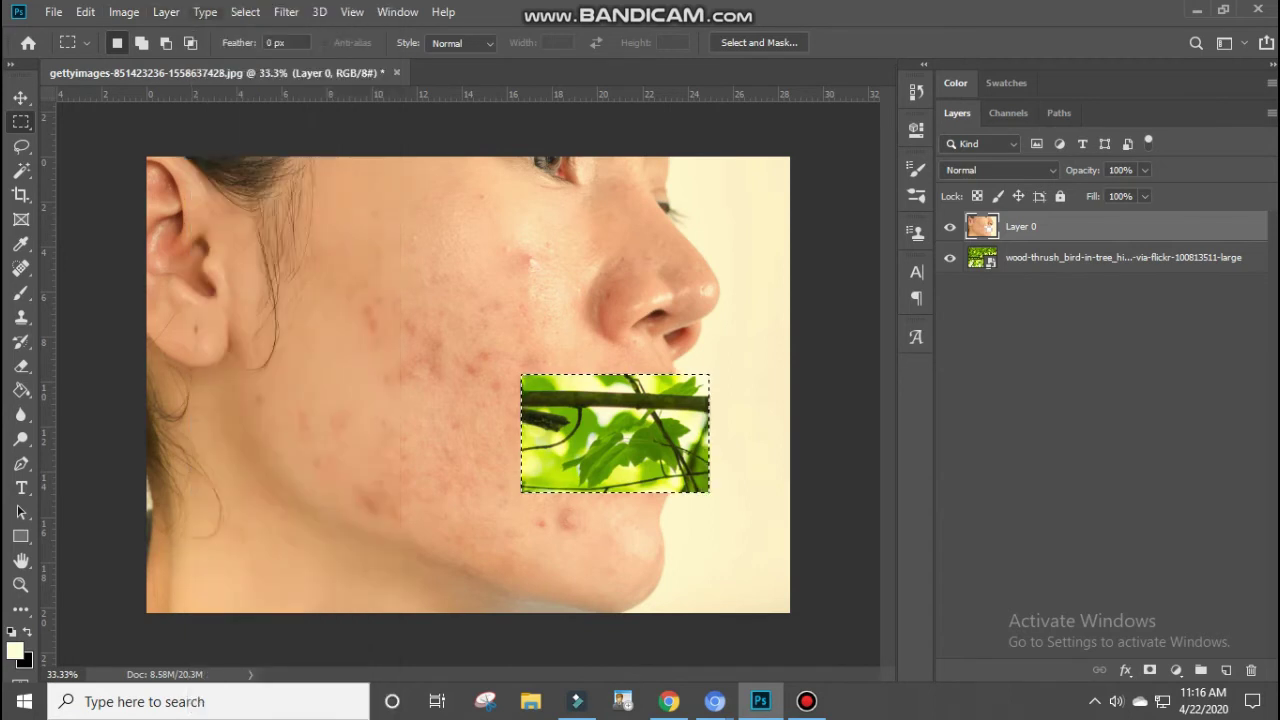
click(205, 12)
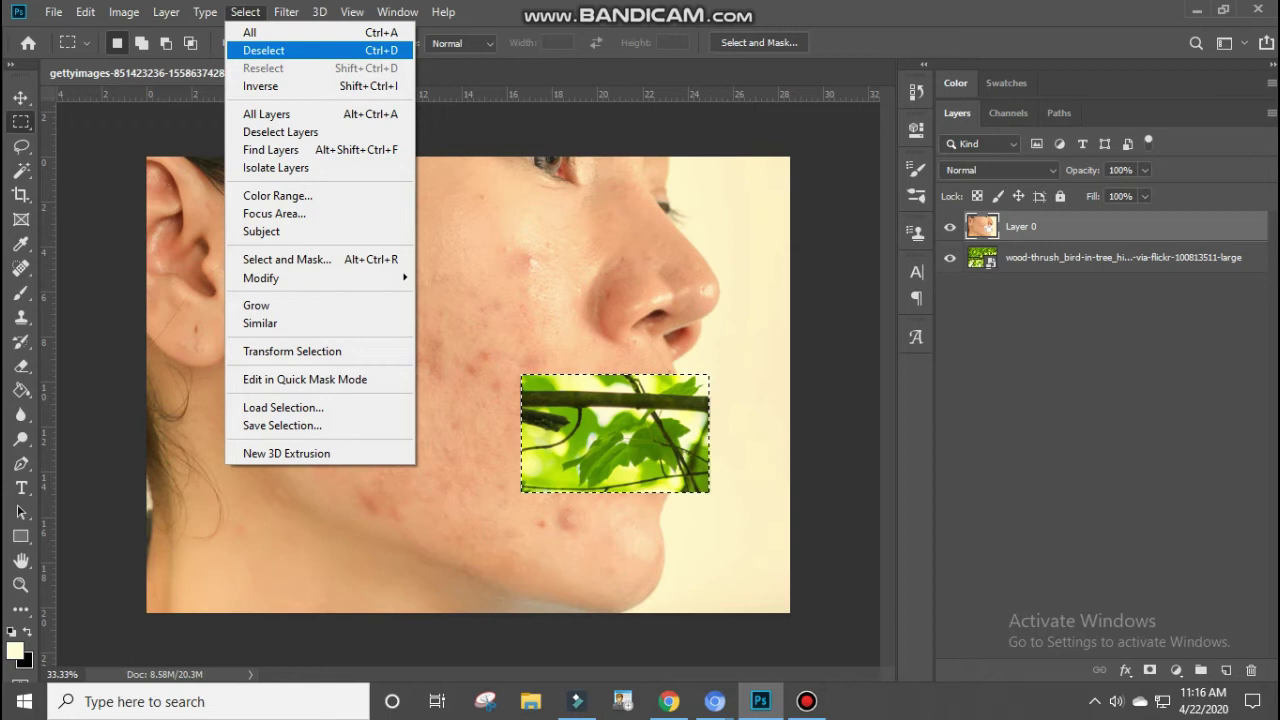
click(266, 50)
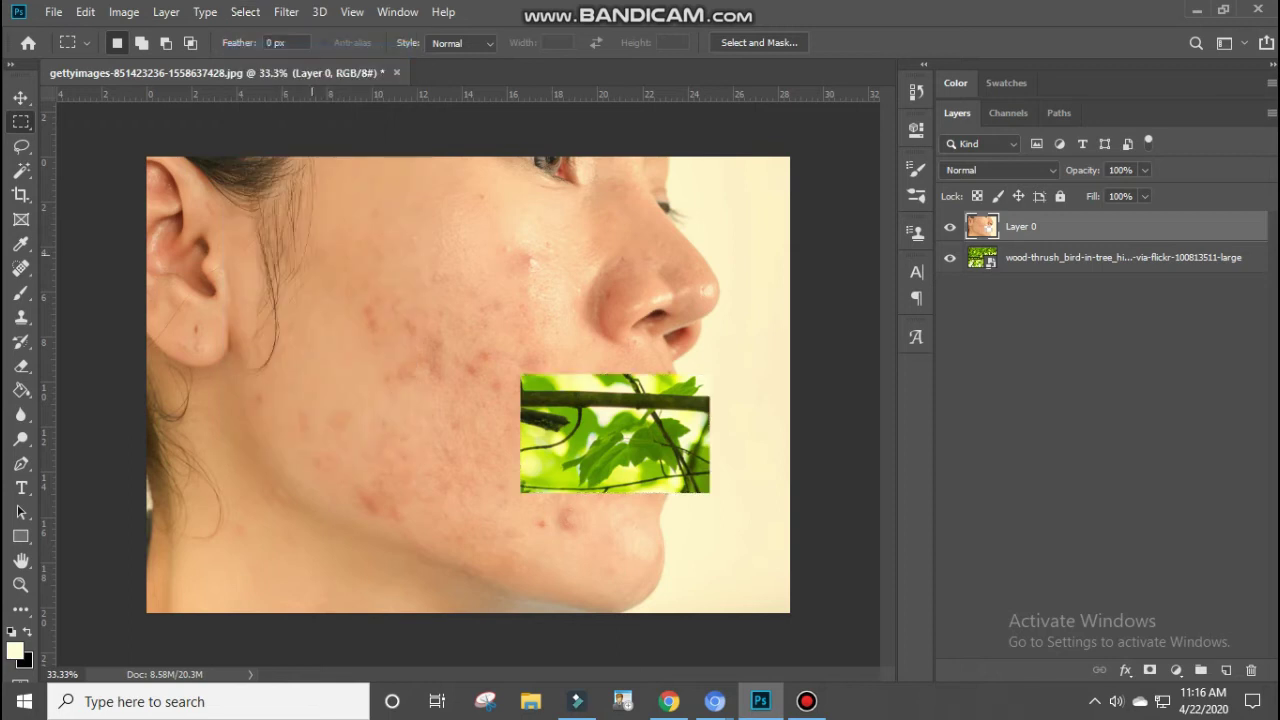
key(ctrl+z)
key(ctrl+z)
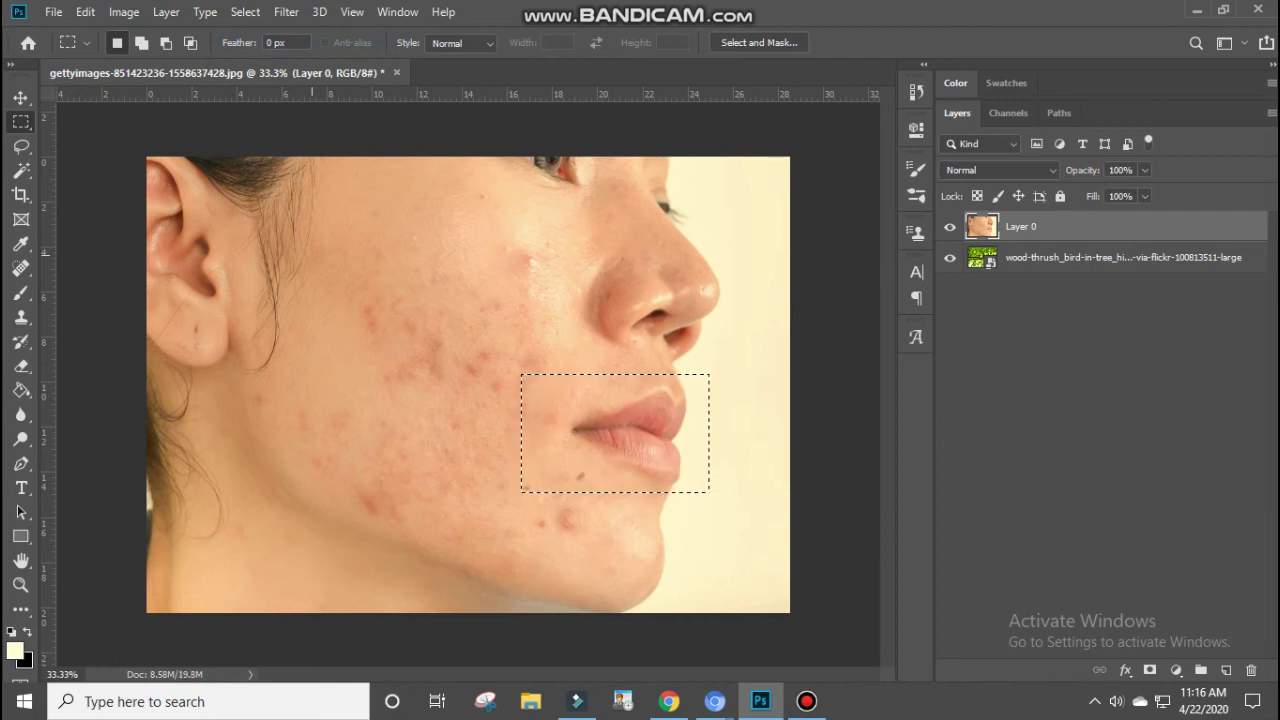
- Cut an elliptical selection around the lips to reveal the leaves below
key(ctrl+d)
right_click(21, 121)
click(121, 140)
drag(531, 377, 740, 491)
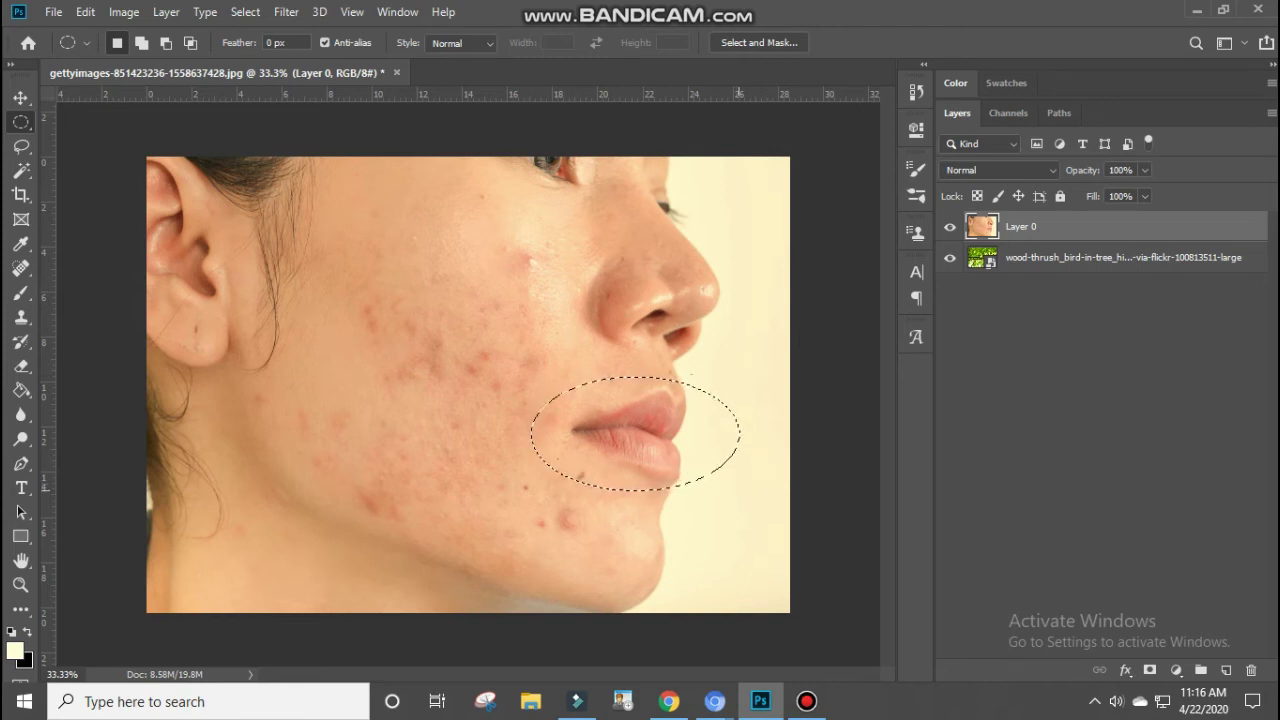
key(Delete)
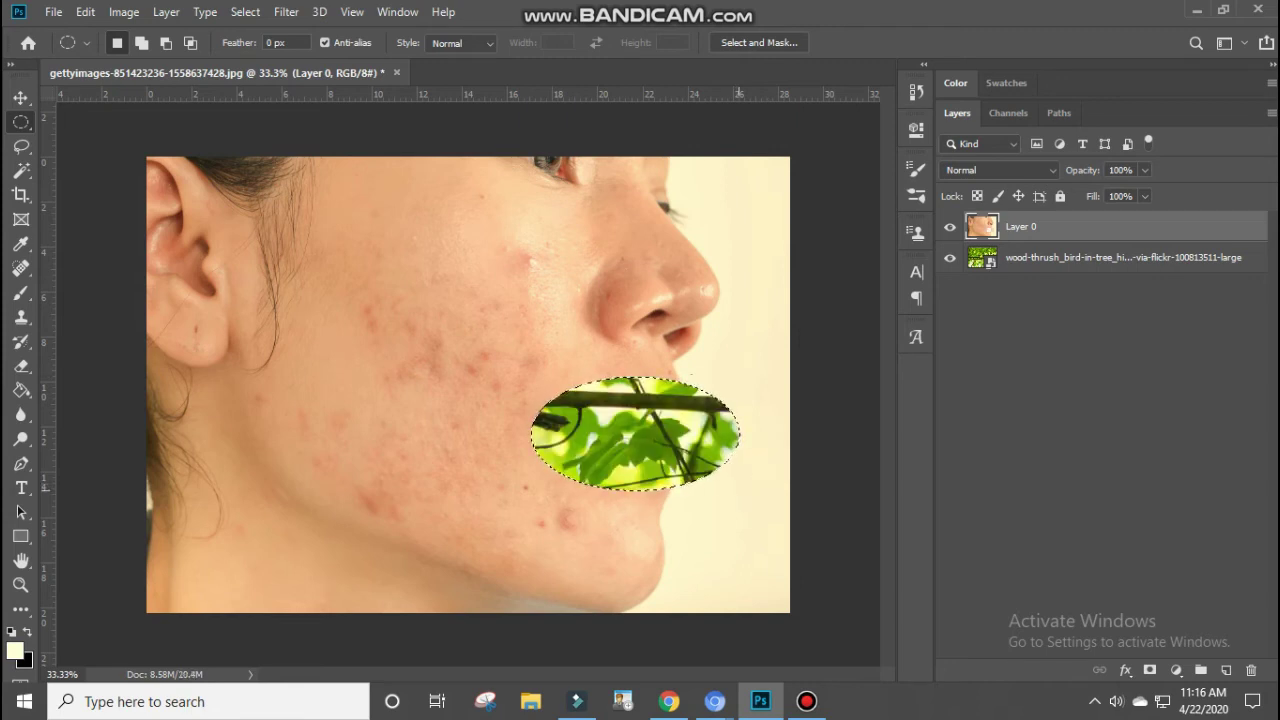
- Undo the oval cut-out so the lips return, leaving nothing selected
key(ctrl+d)
key(ctrl+z)
key(ctrl+z)
key(ctrl+d)
click(21, 146)
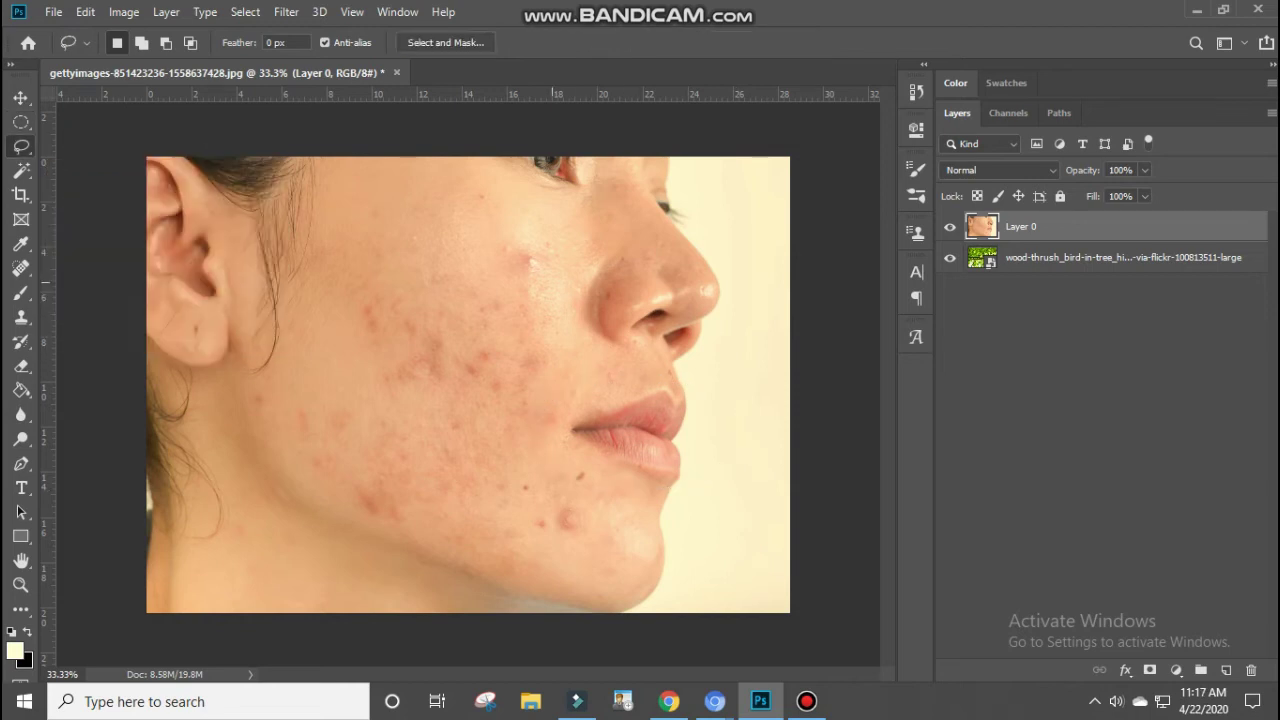
mouse_move(548, 281)
mouse_down()
mouse_move(400, 338)
mouse_move(650, 312)
mouse_move(548, 276)
mouse_up()
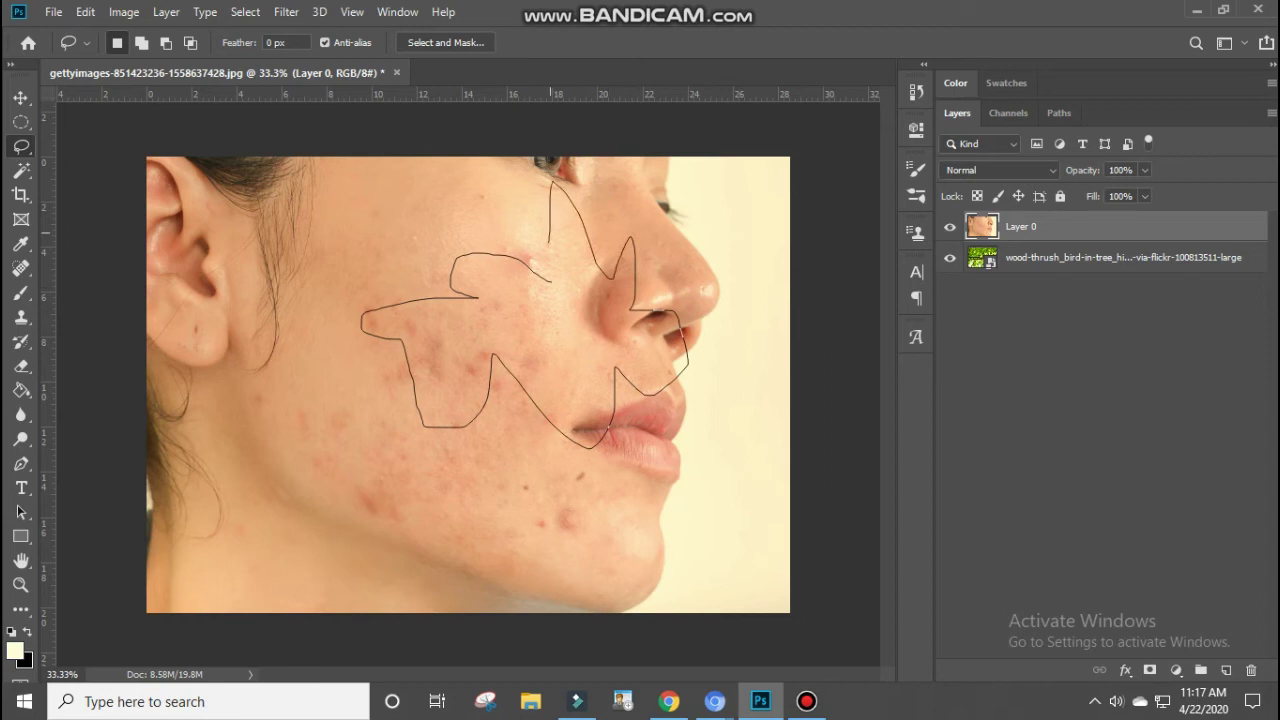
drag(549, 278, 550, 280)
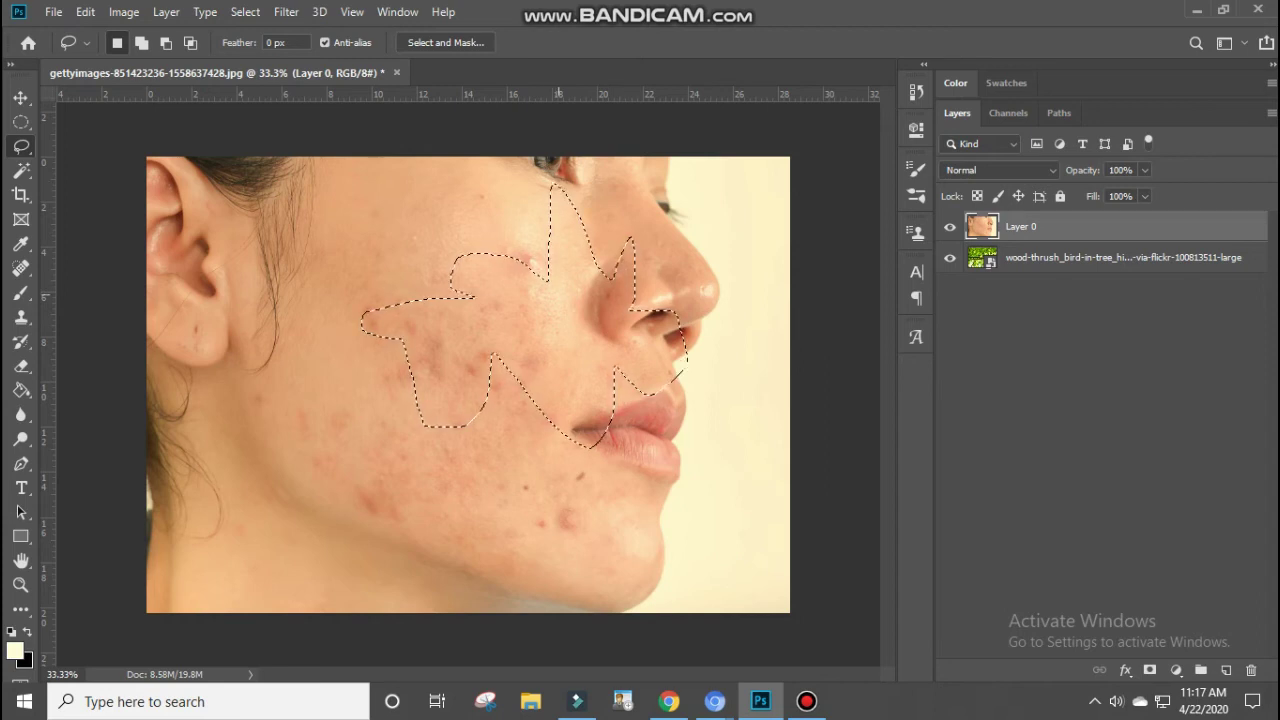
key(Delete)
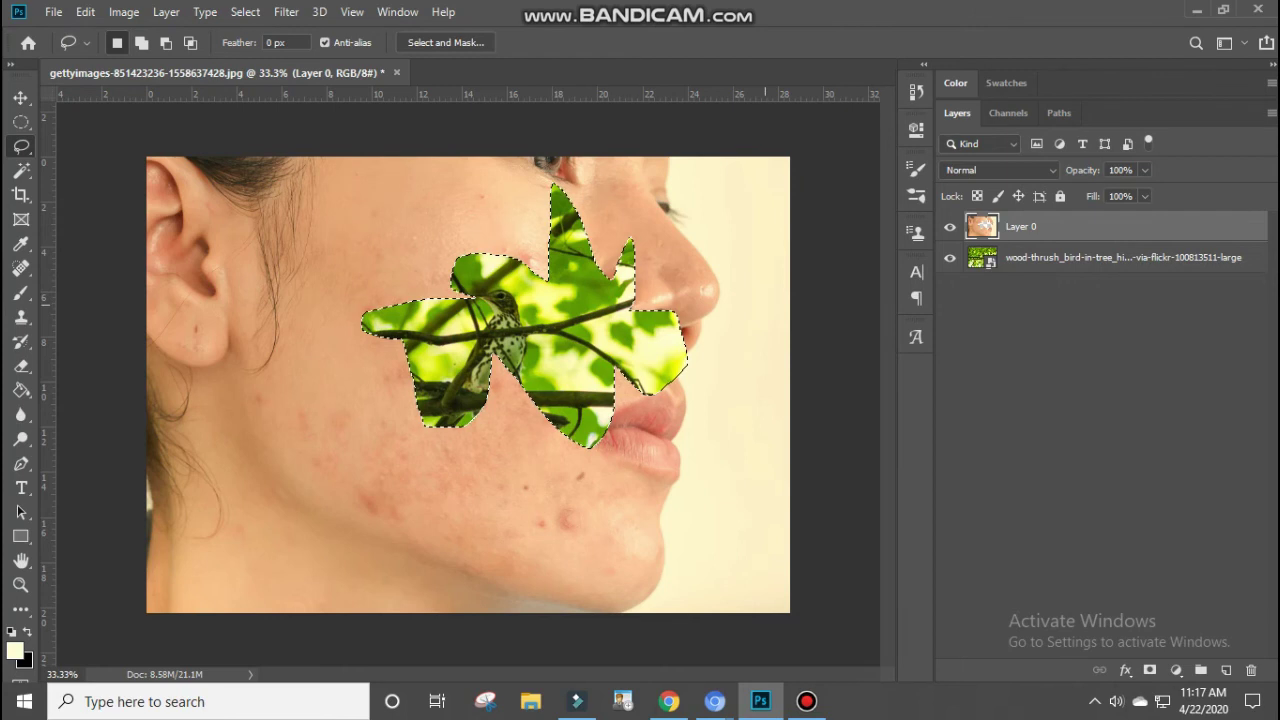
key(ctrl+d)
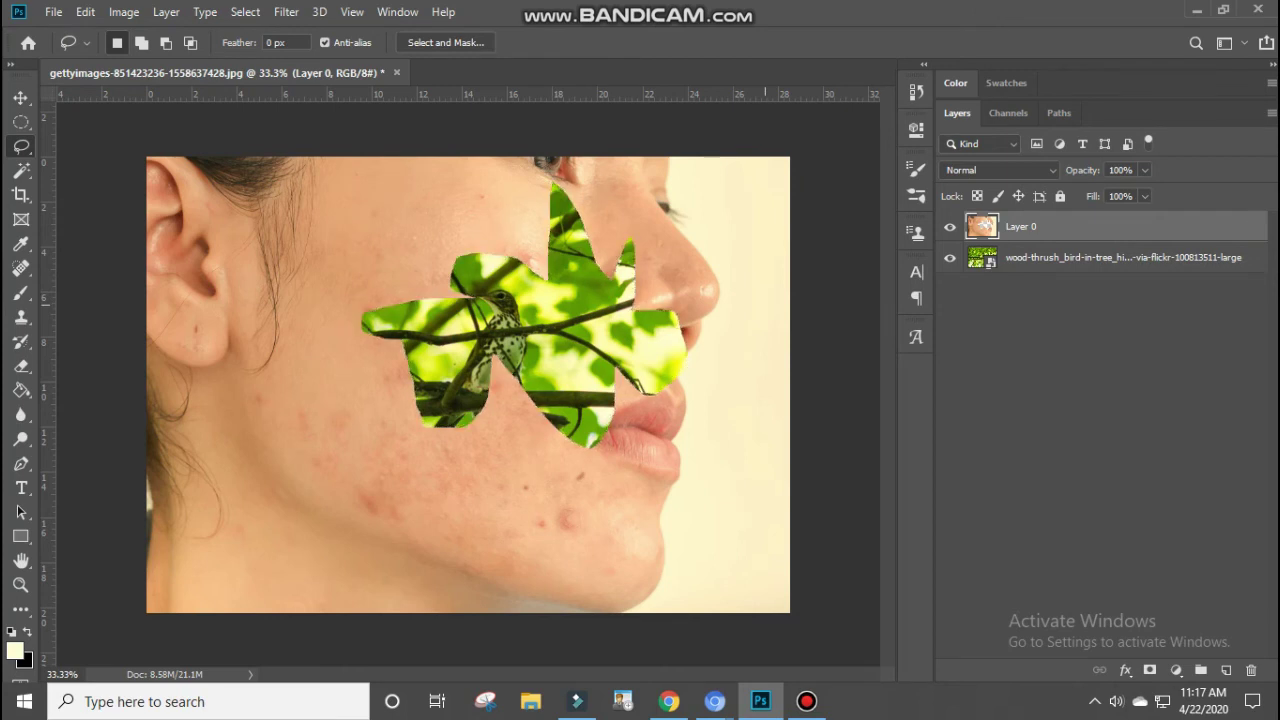
key(ctrl+z)
key(ctrl+z)
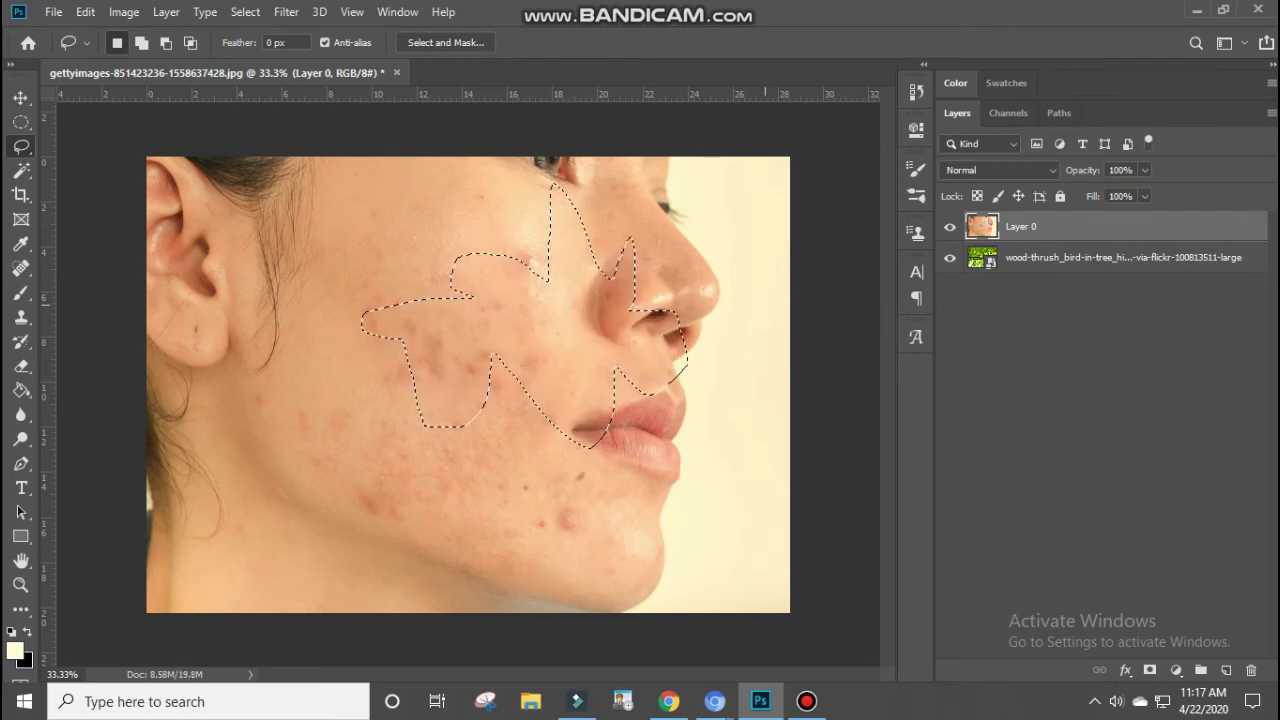
key(ctrl+d)
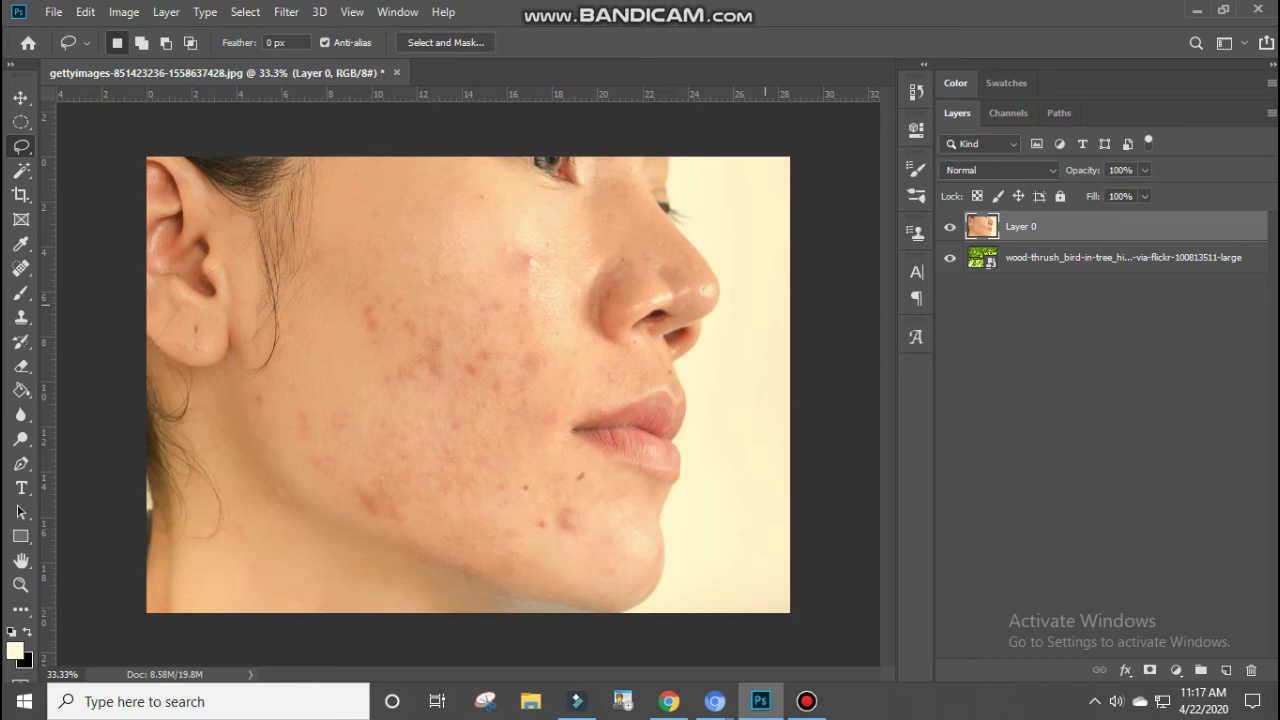
click(21, 170)
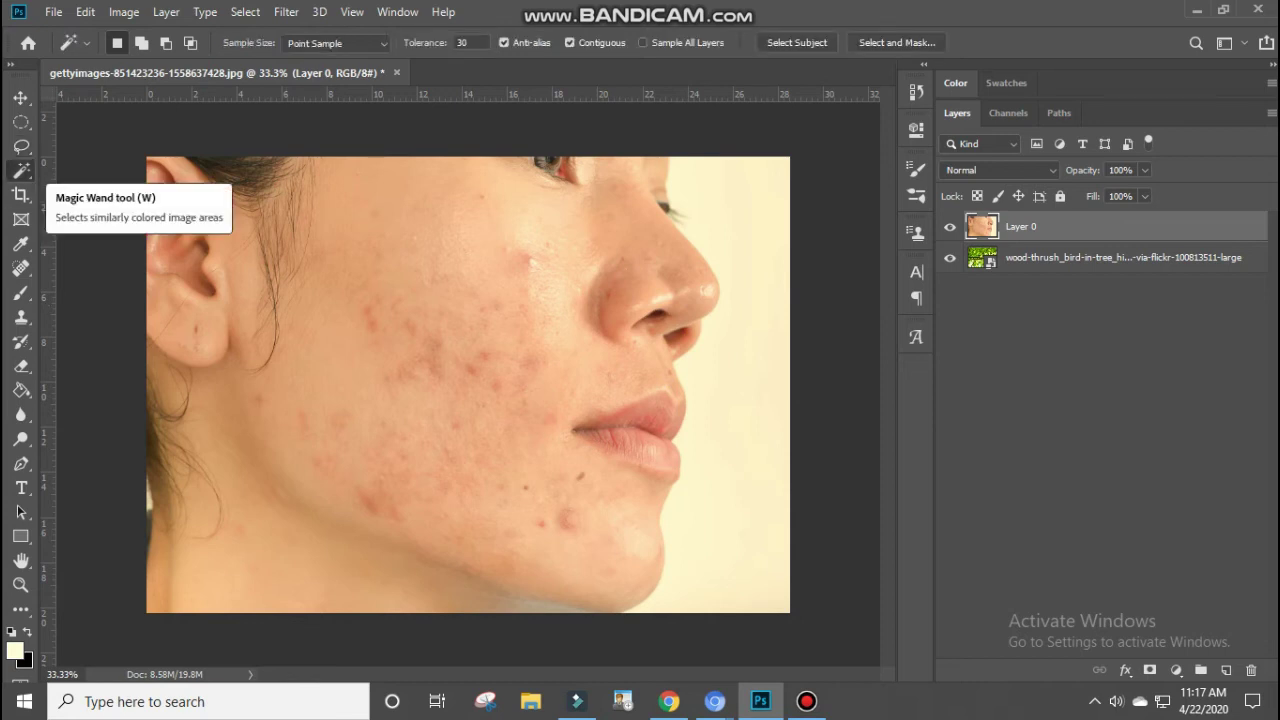
right_click(21, 170)
click(80, 170)
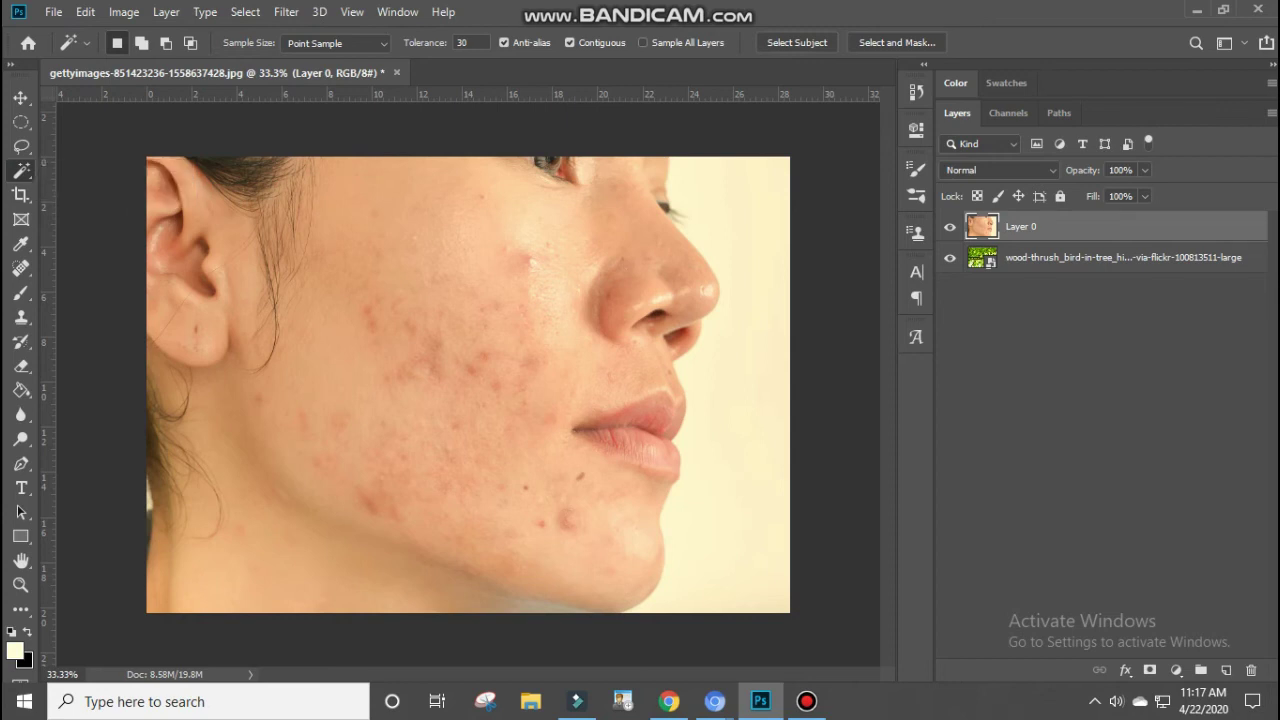
drag(737, 198, 745, 598)
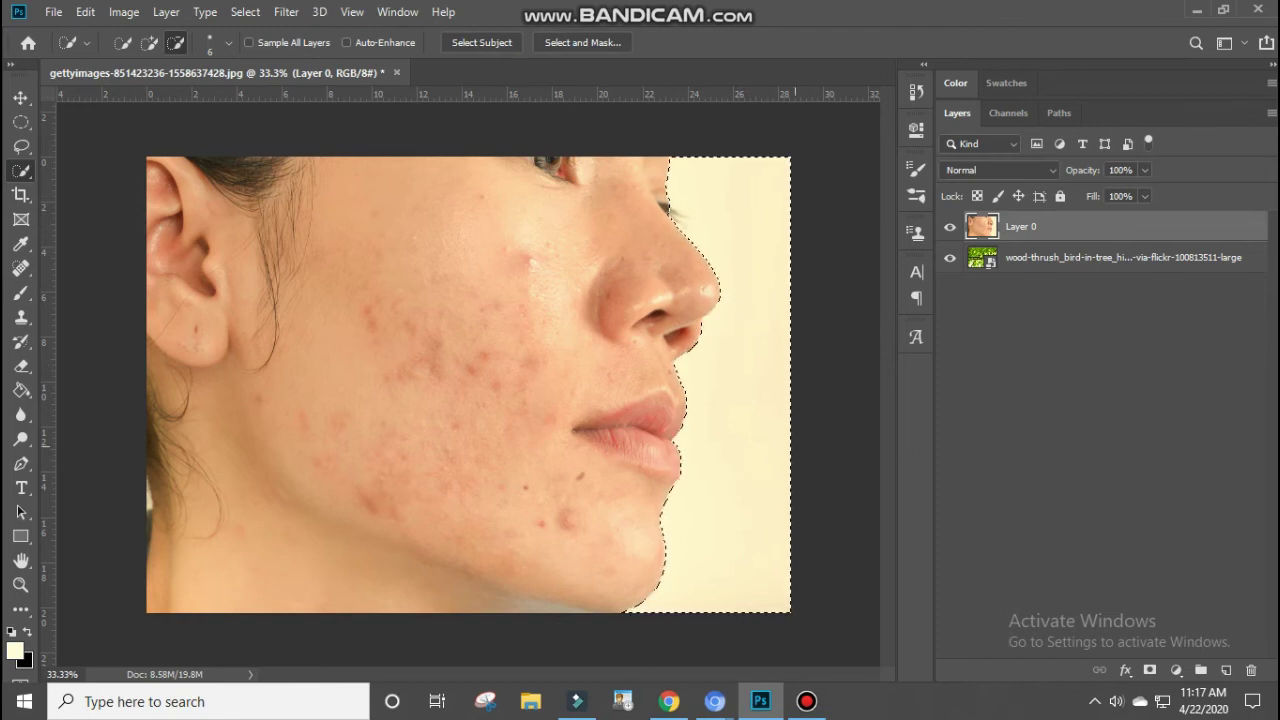
key(Delete)
key(ctrl+d)
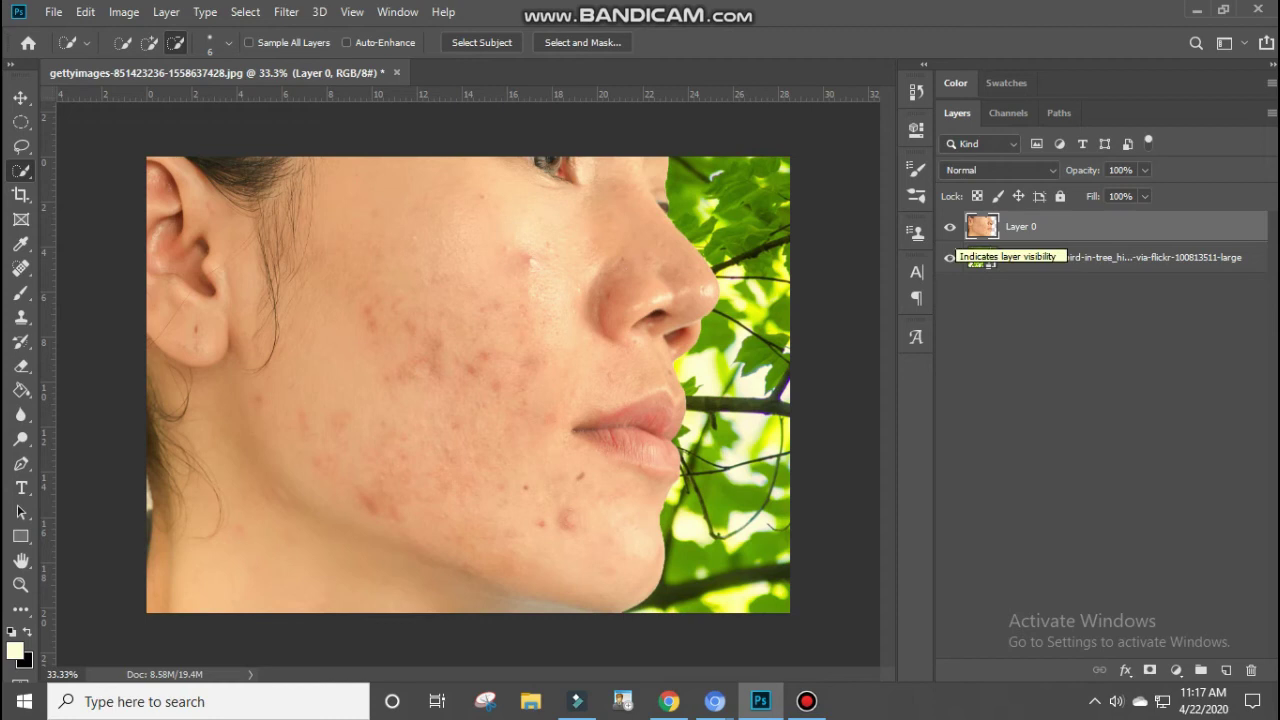
click(949, 226)
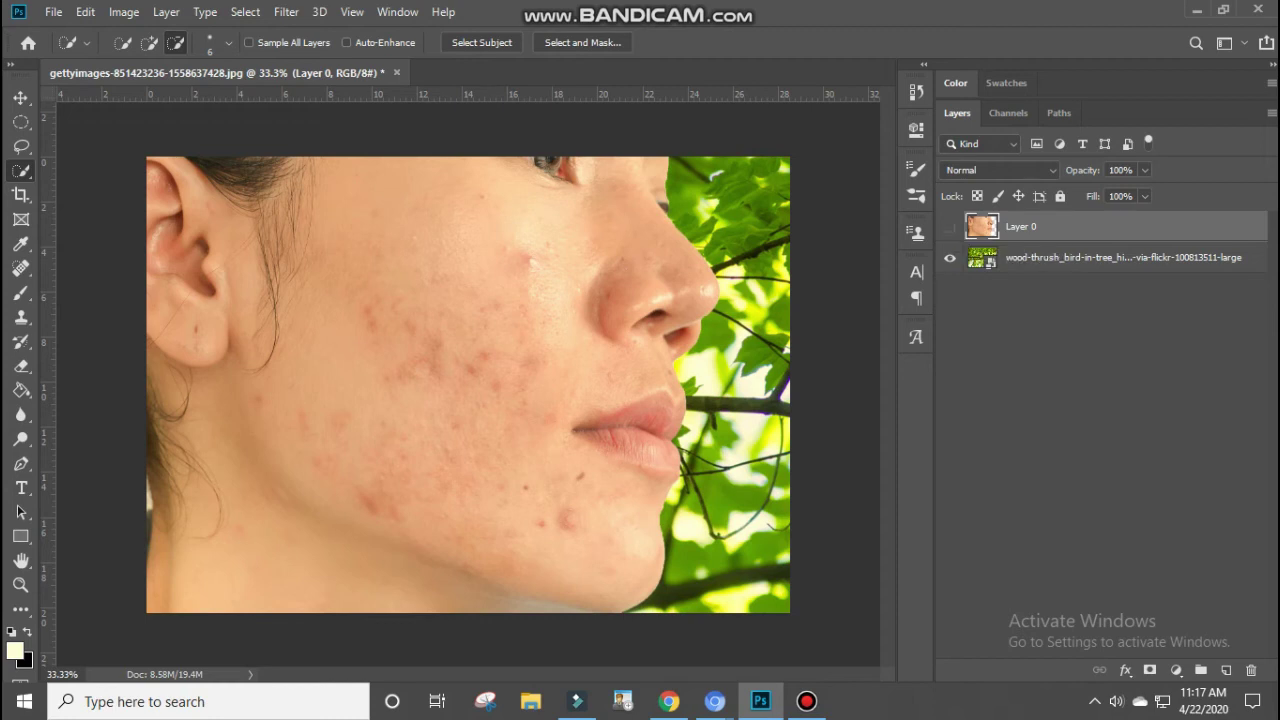
click(949, 226)
click(950, 257)
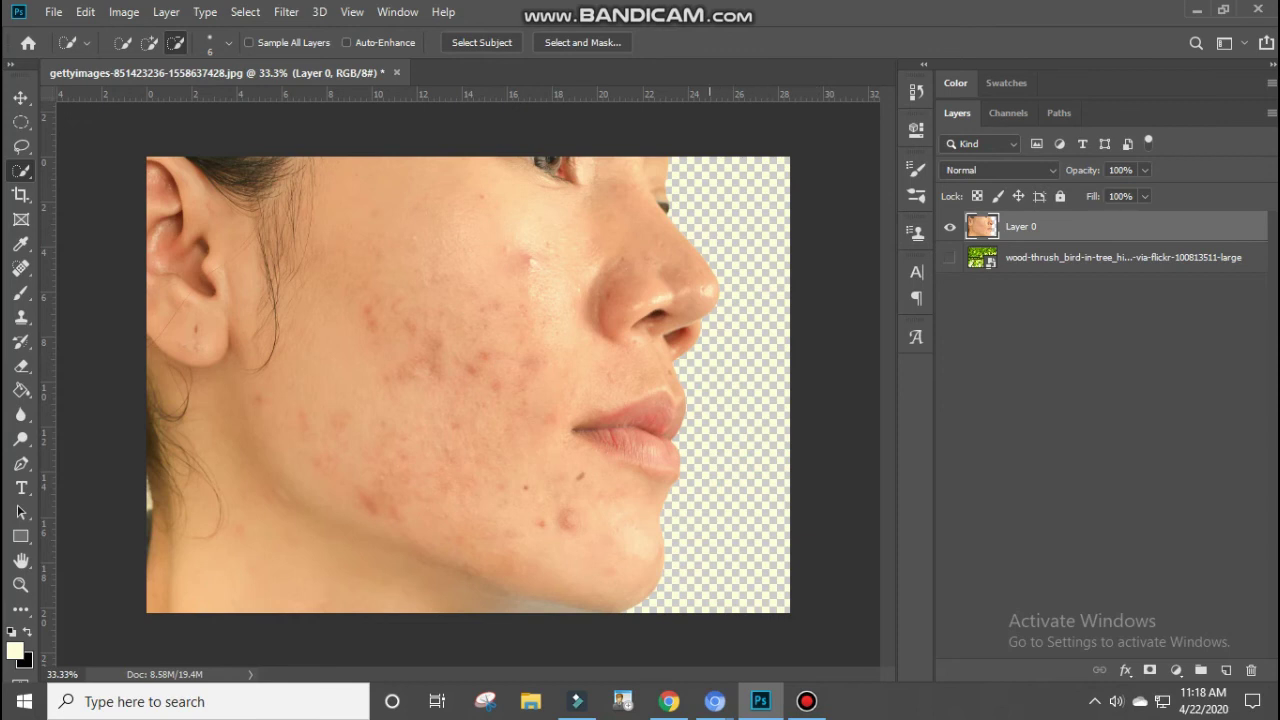
click(950, 257)
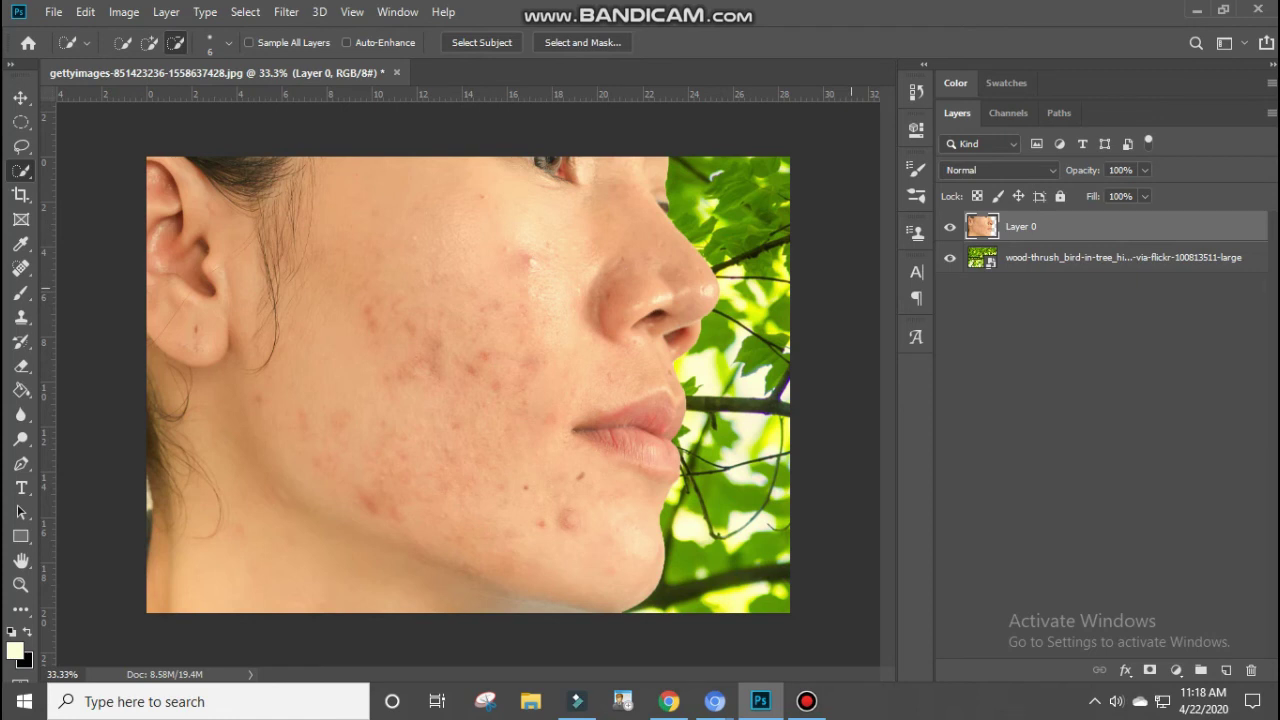
click(950, 257)
click(950, 226)
ctrl+click(981, 226)
key(alt+BackSpace)
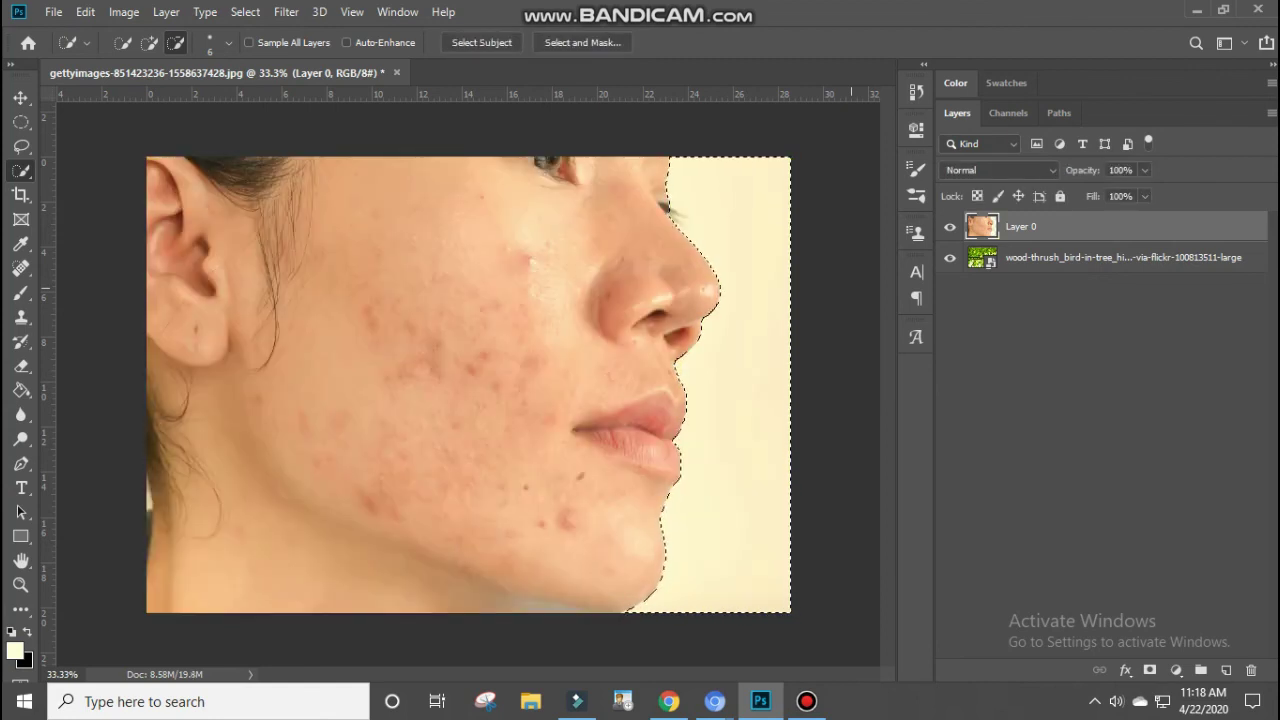
key(ctrl+d)
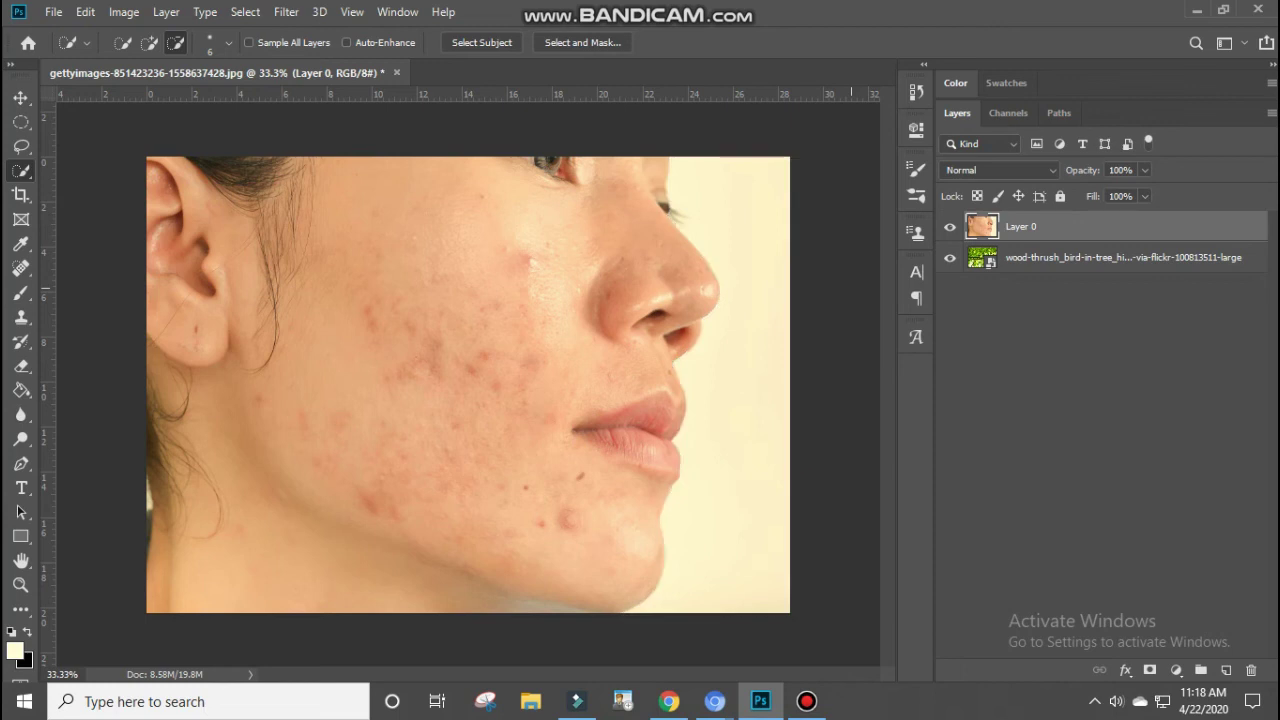
- Choose the Magic Wand and test-select the cream background at tolerance 50
right_click(20, 170)
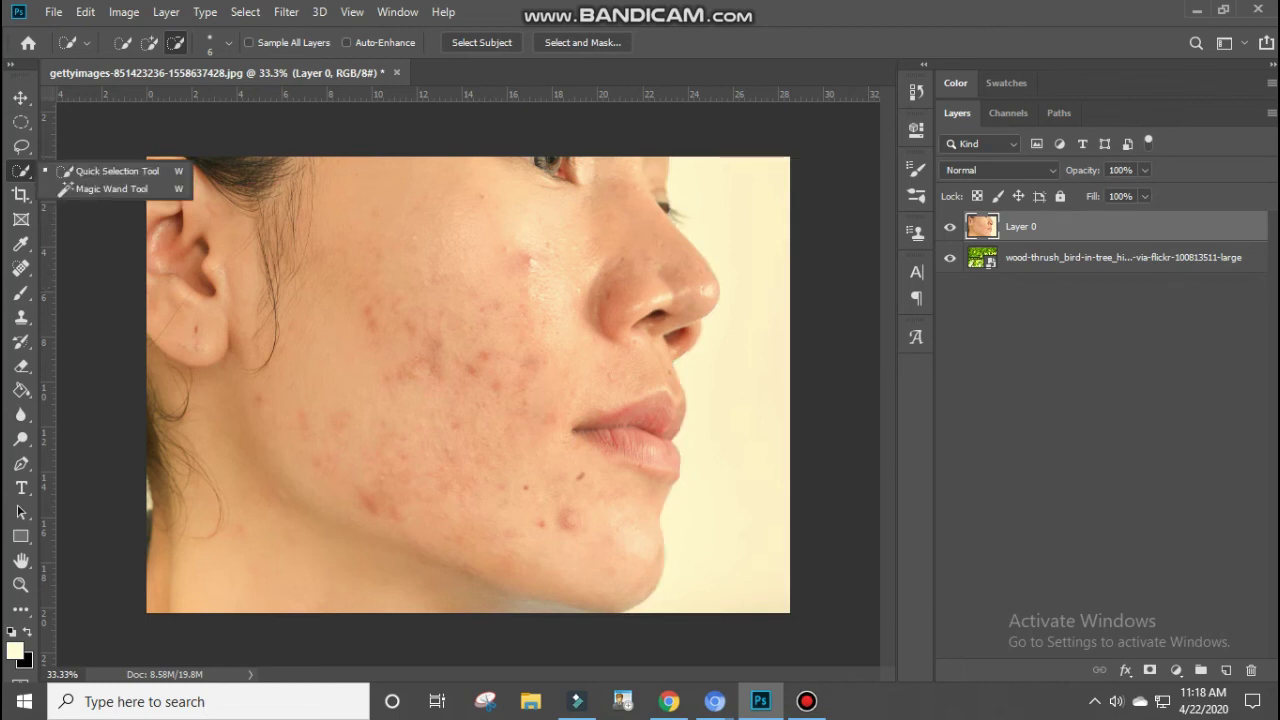
click(110, 169)
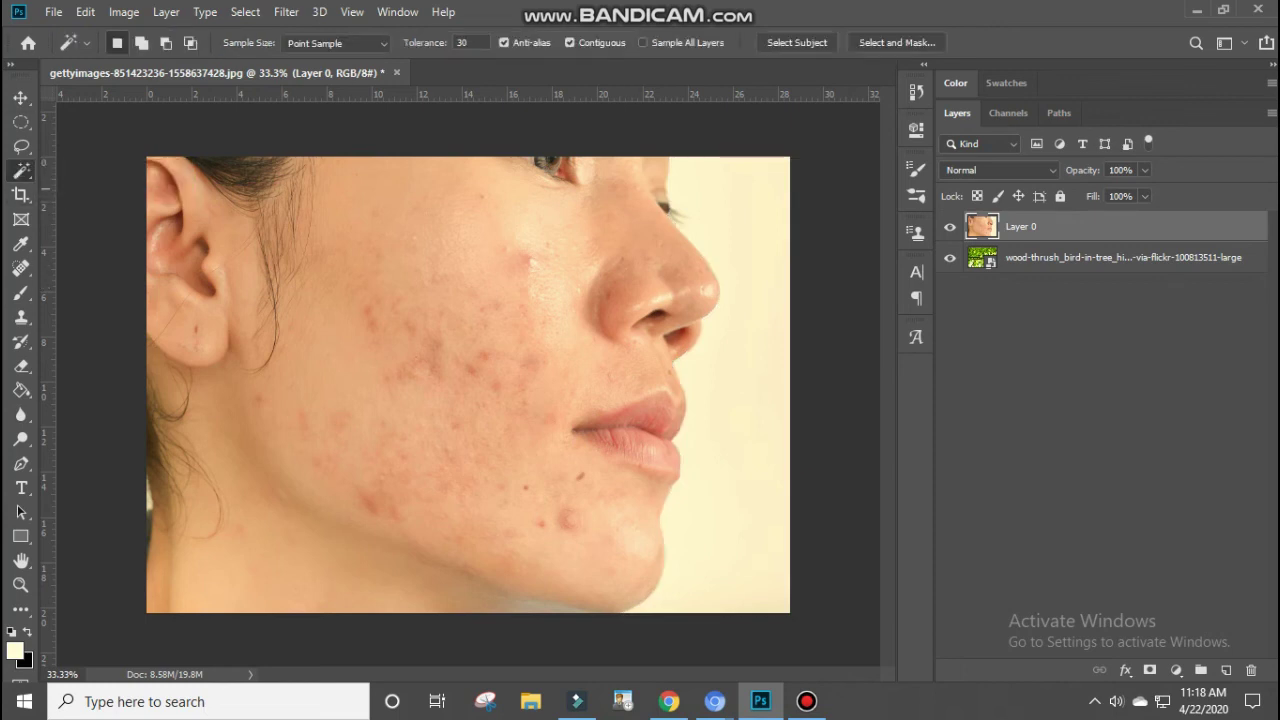
click(706, 188)
key(BackSpace)
key(BackSpace)
text(50)
click(765, 380)
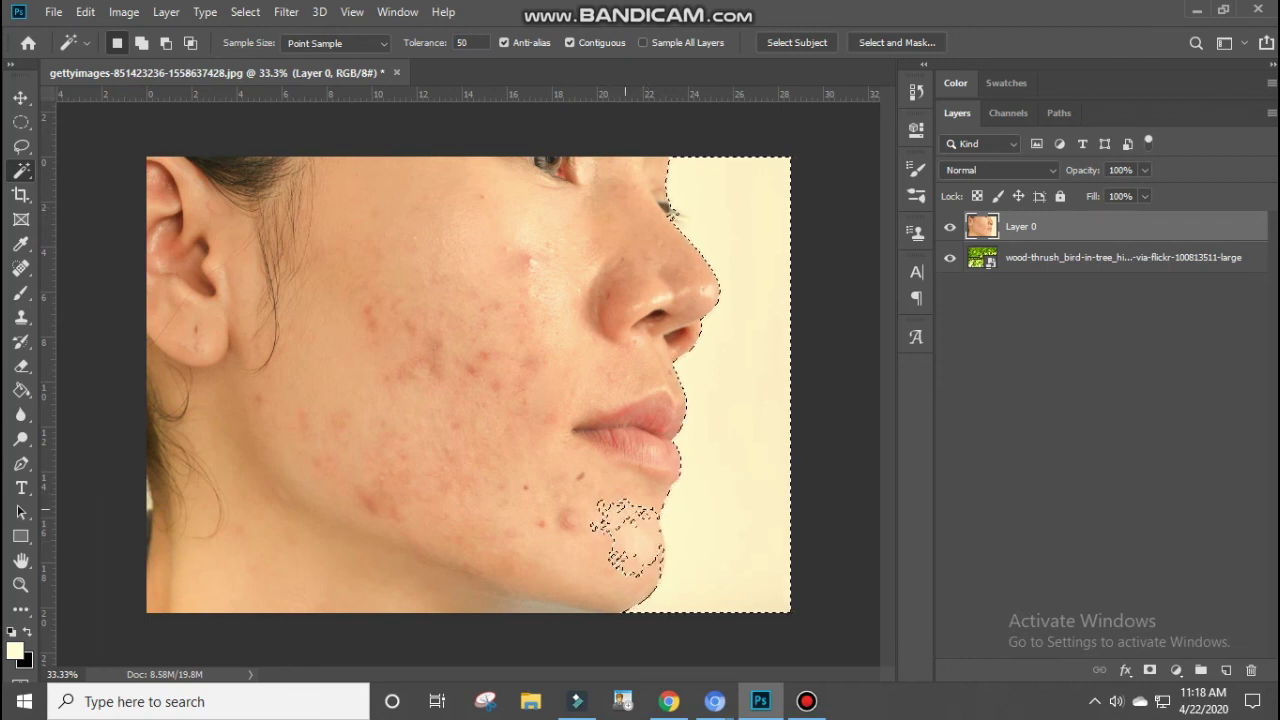
- Retry the background selection at tolerances 40 and 100, deselecting each attempt
text(40)
key(ctrl+d)
click(740, 400)
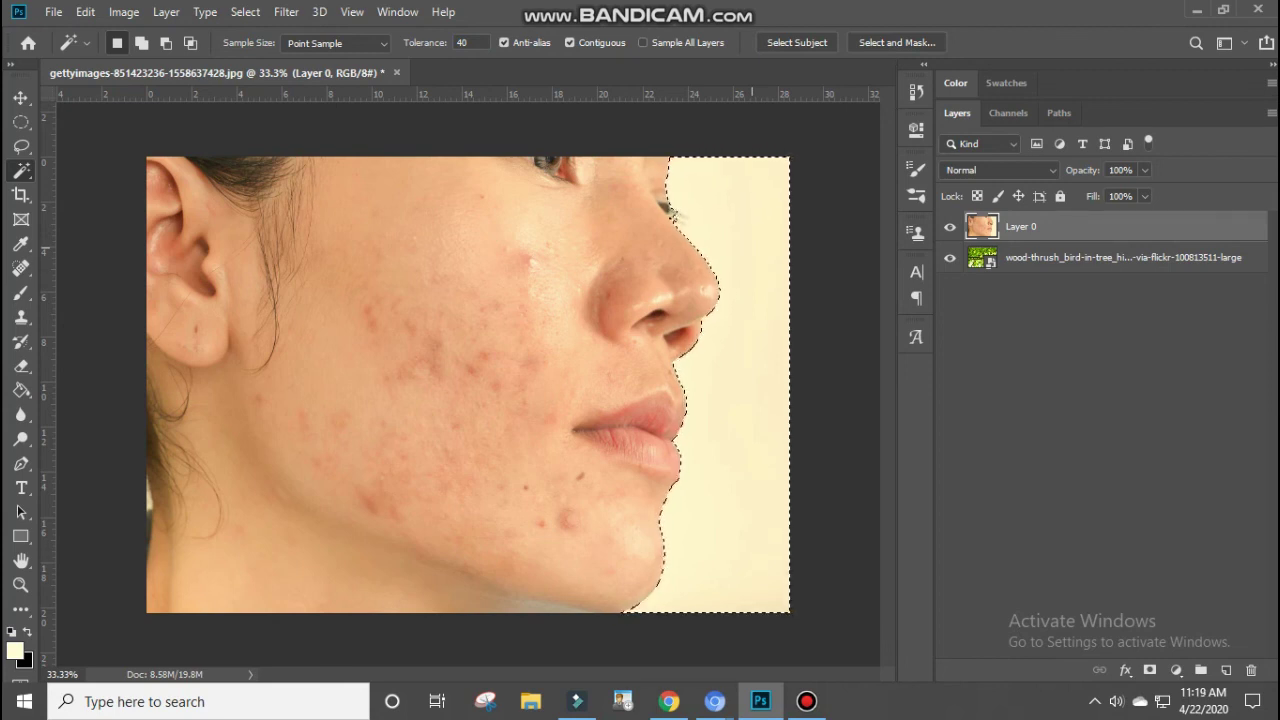
key(ctrl+d)
text(100)
click(662, 205)
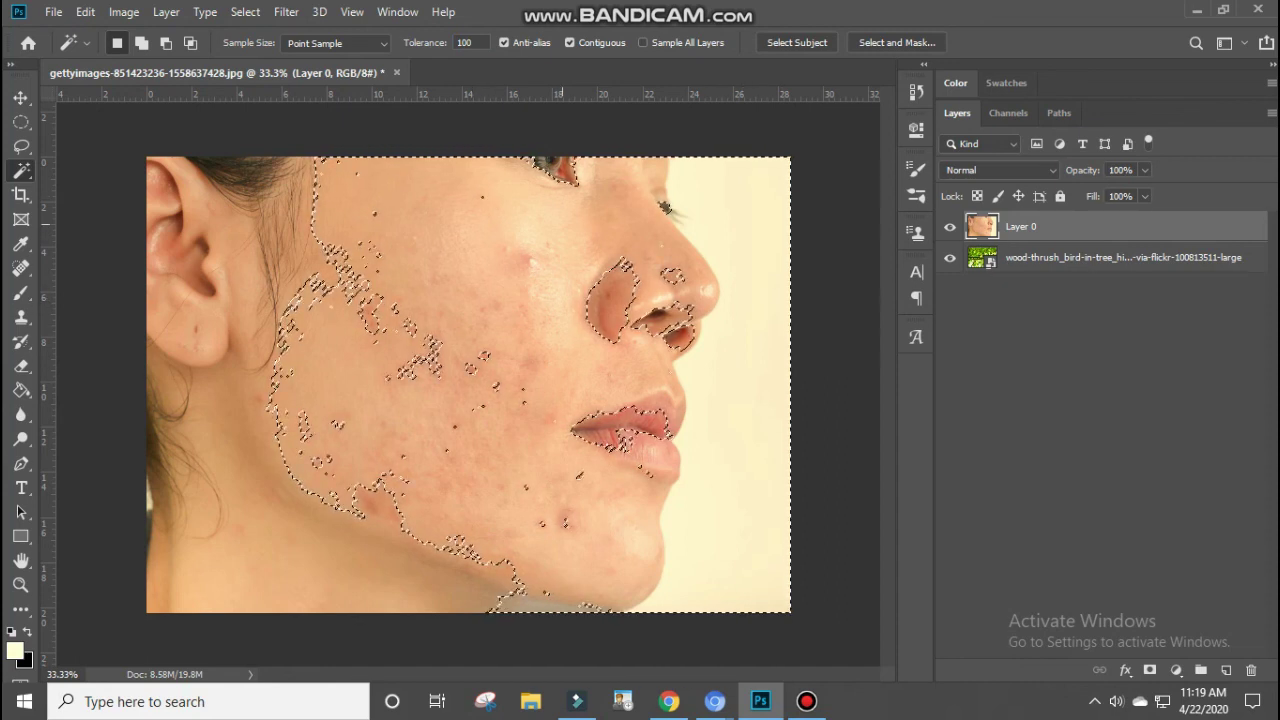
key(ctrl+d)
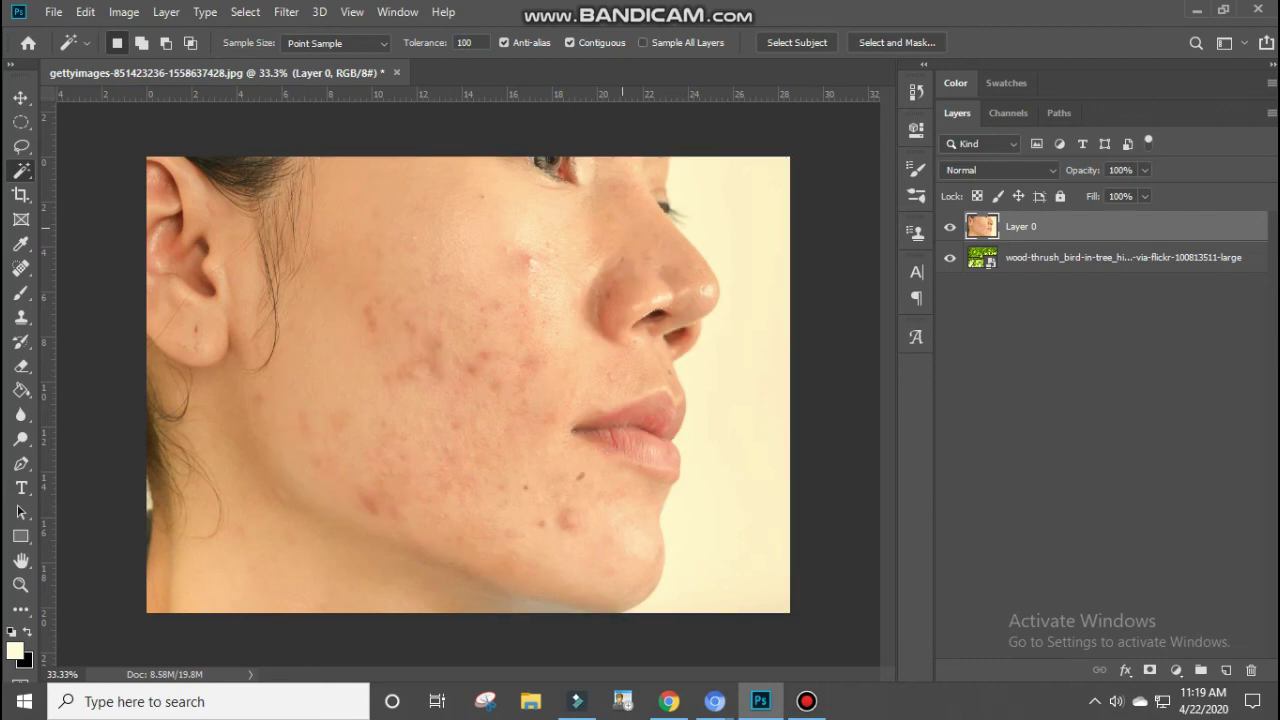
- Delete the cream background selected at tolerance 40 to reveal the leaves, then take the Move tool
key(ctrl+a)
text(40)
click(673, 214)
key(Delete)
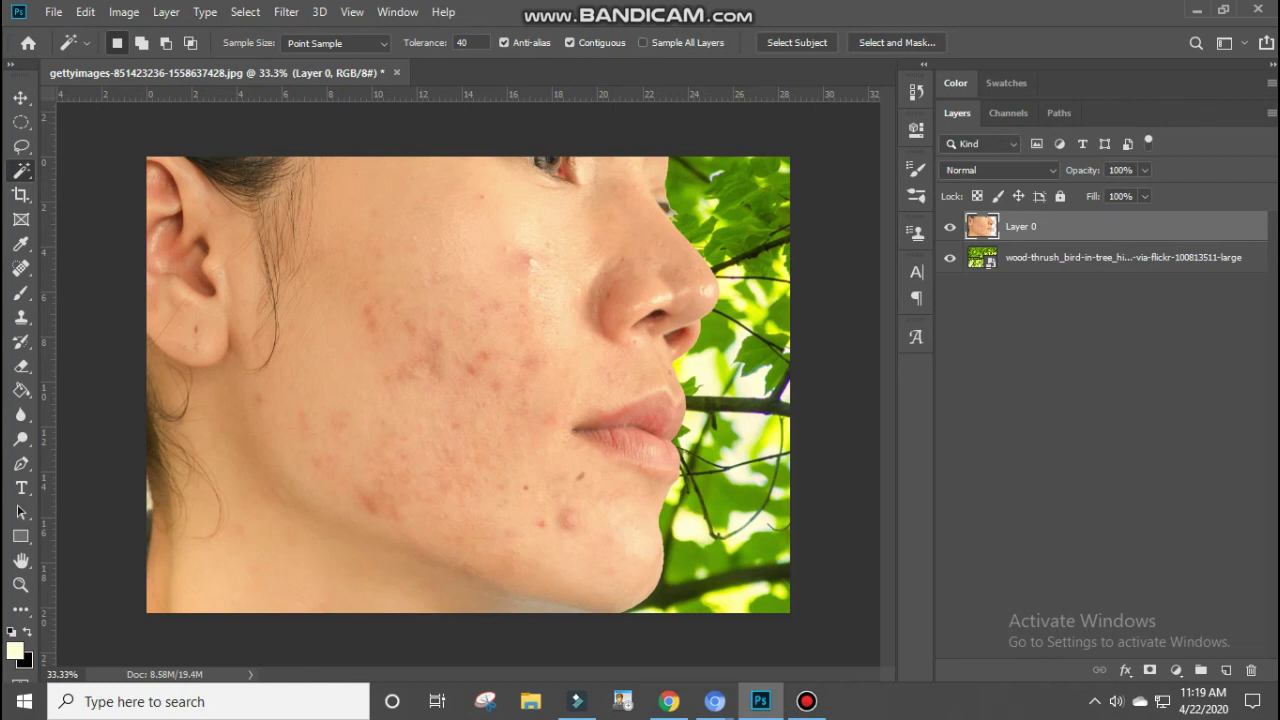
right_click(21, 170)
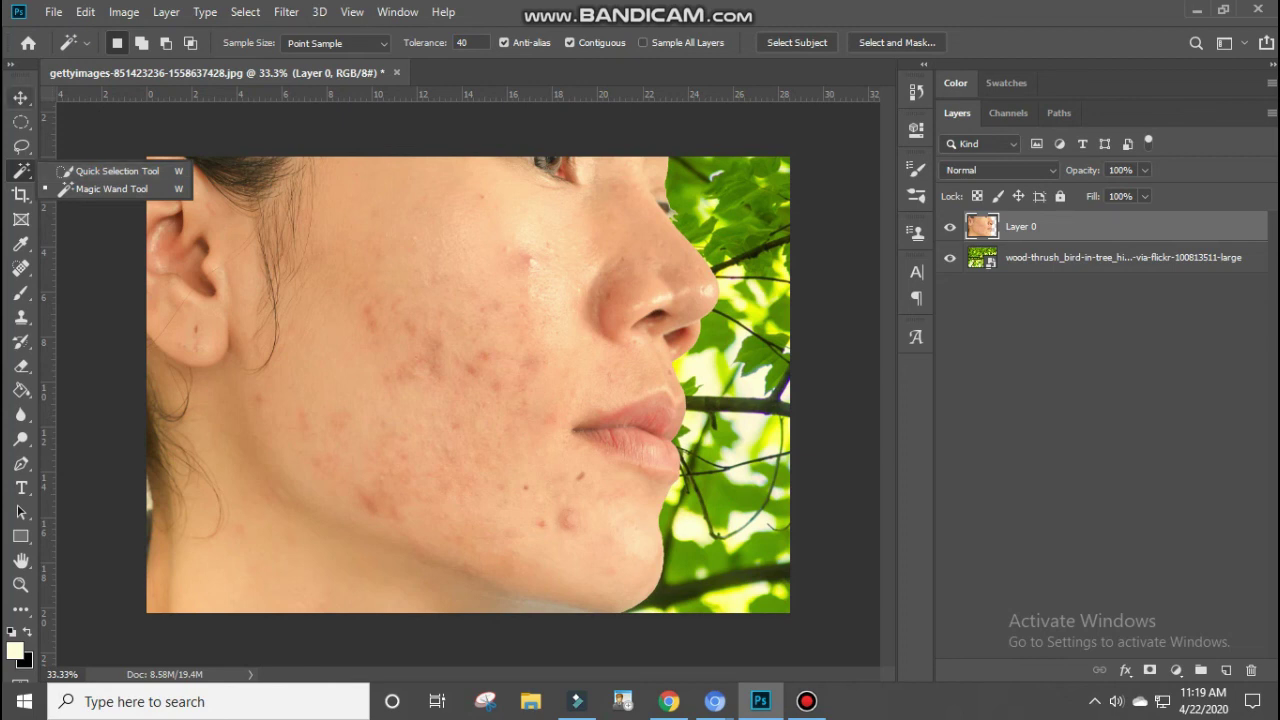
key(Escape)
key(v)
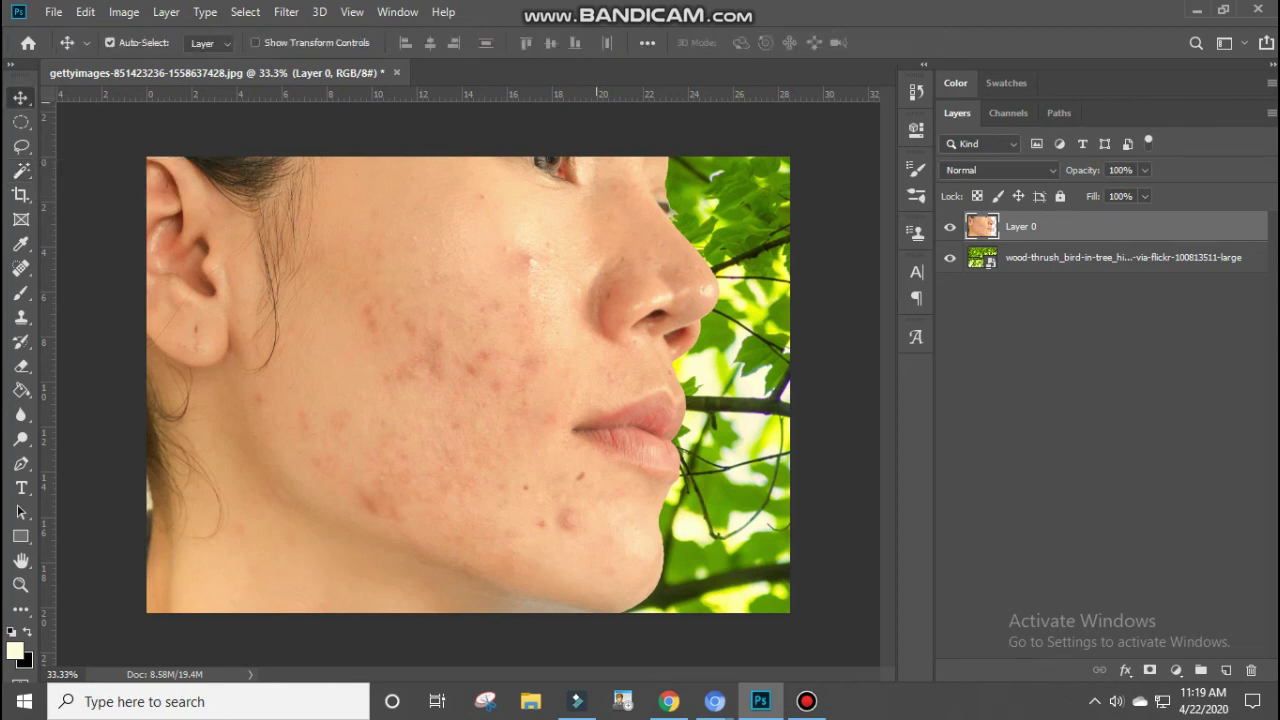